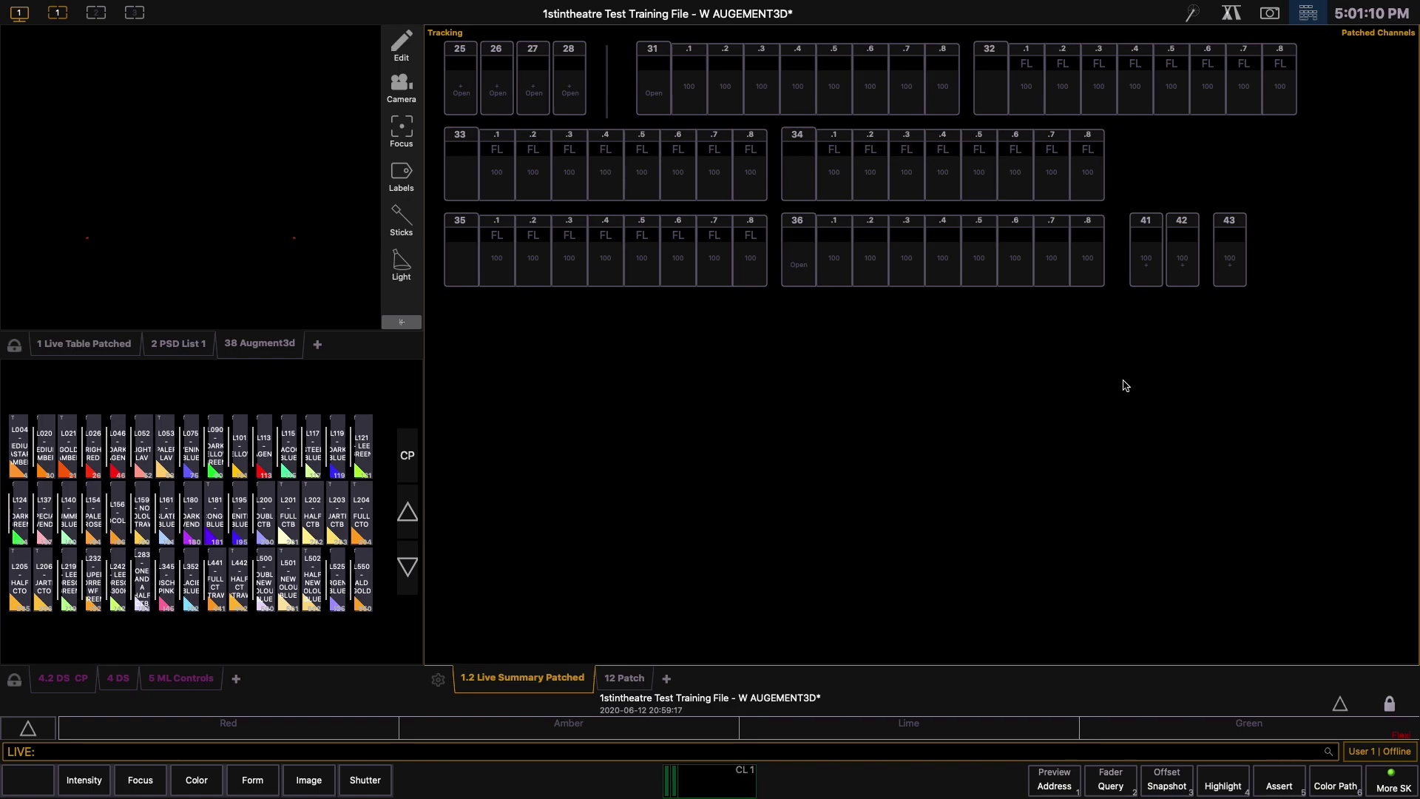
# Open the group list display in Blind, then close its tab.
pyautogui.click(1305, 15)
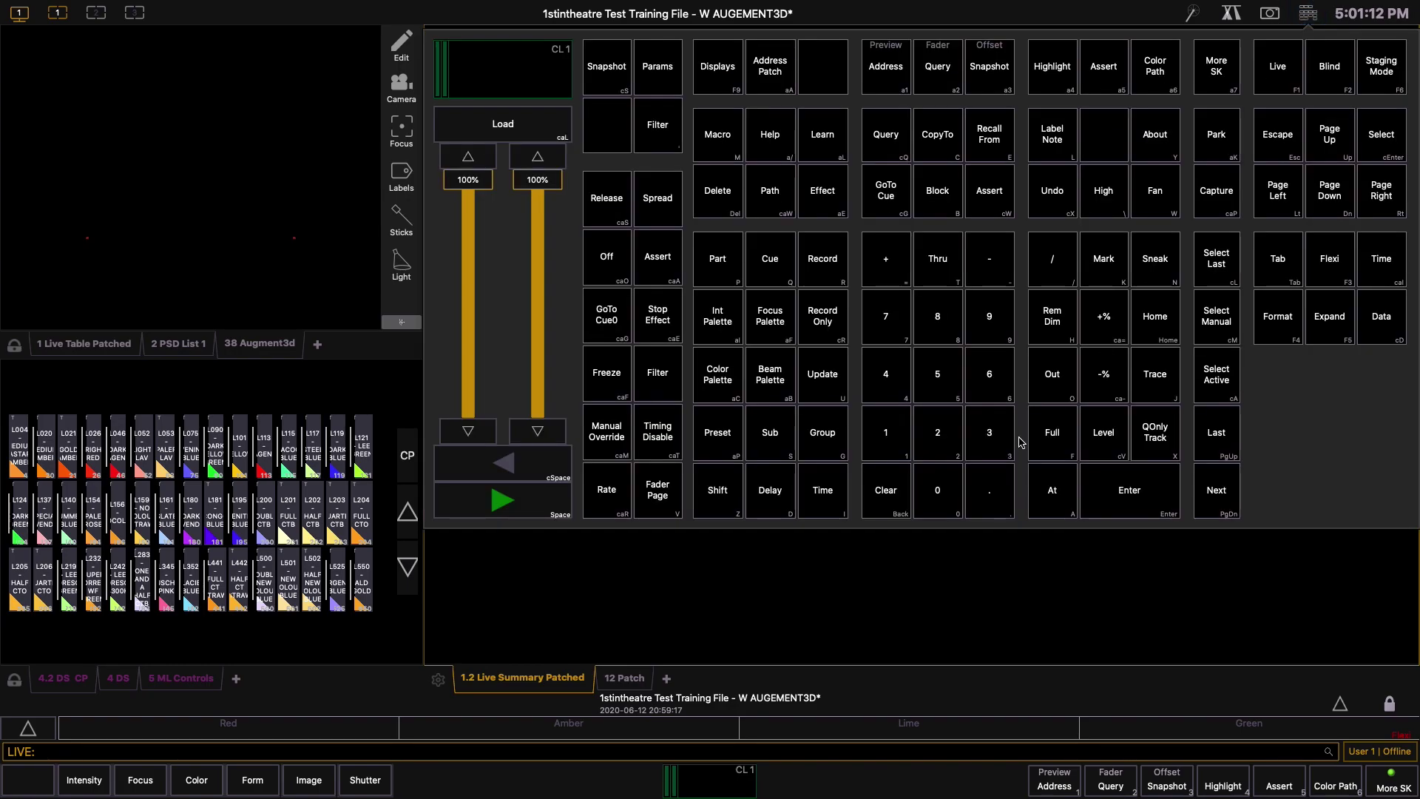
pyautogui.doubleClick(818, 435)
pyautogui.click(738, 674)
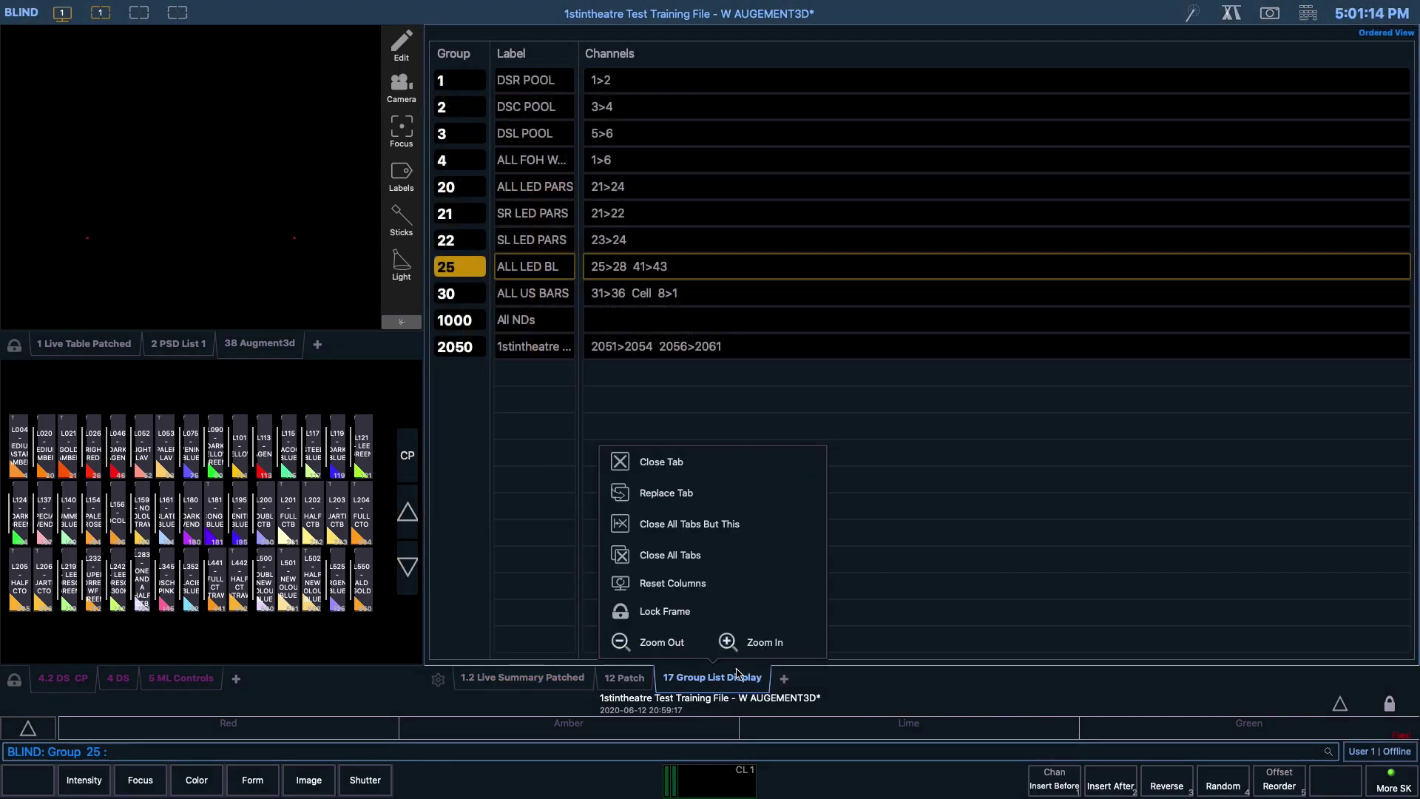
pyautogui.click(703, 466)
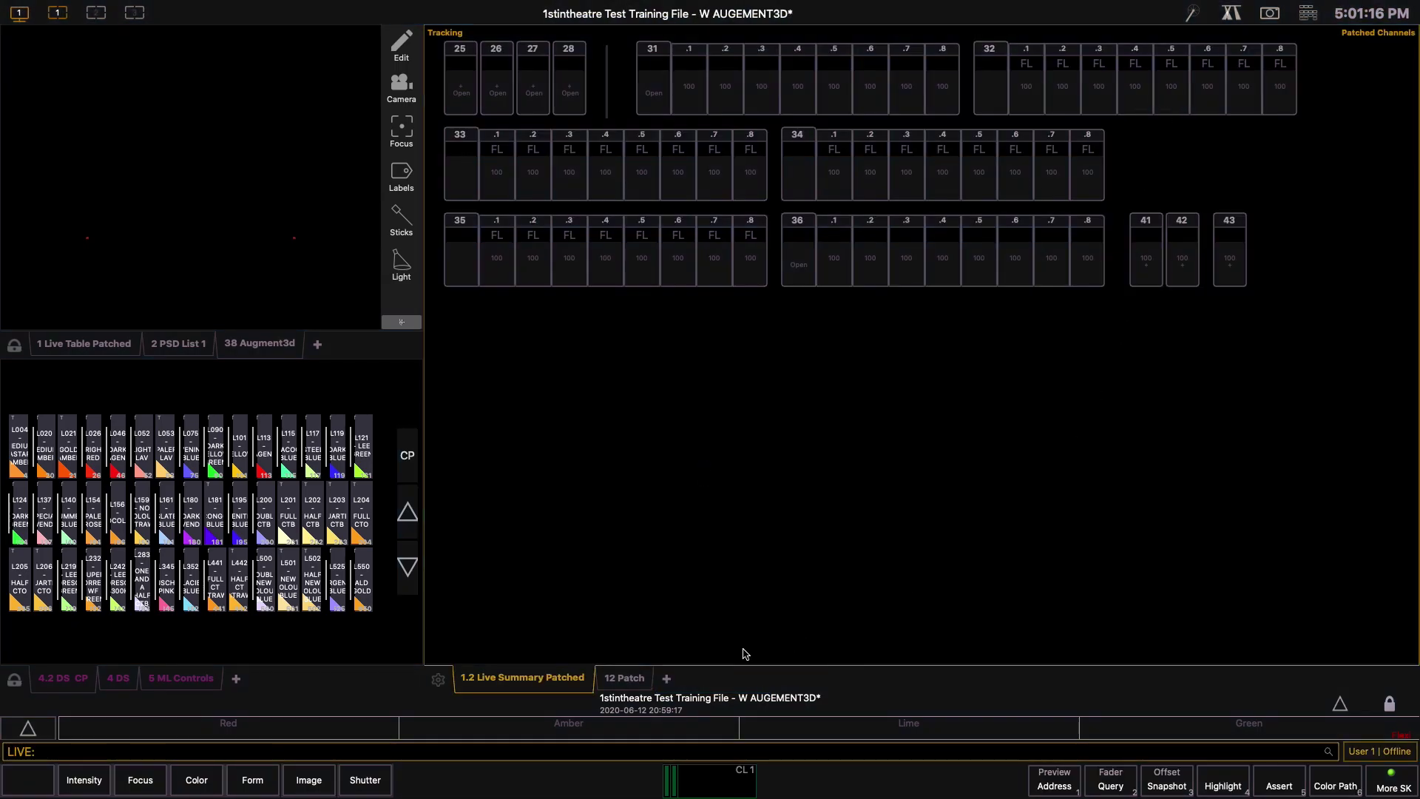
# Reopen the Groups list as a new tab, close it again, and enter Group 25 Blind.
pyautogui.click(666, 678)
pyautogui.click(506, 488)
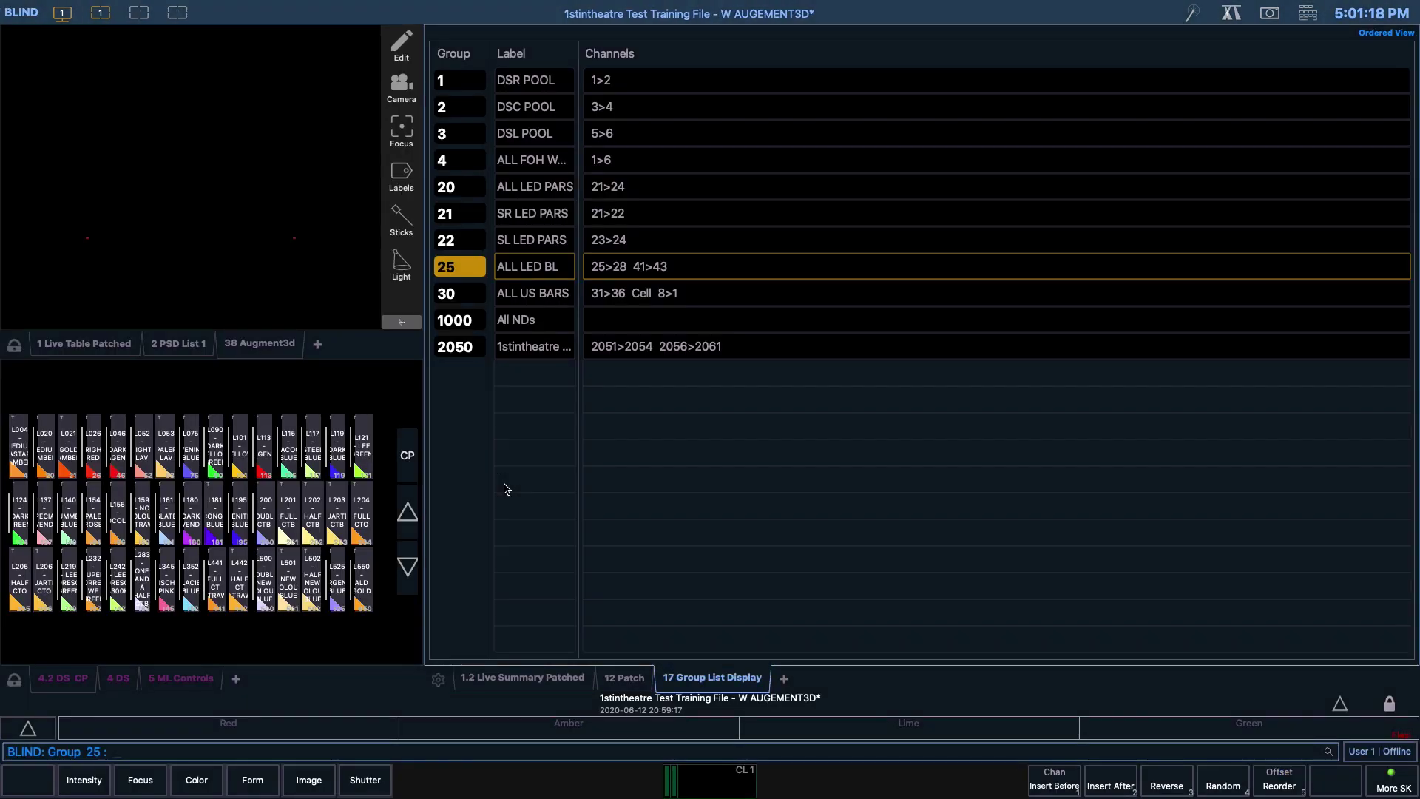
pyautogui.click(693, 675)
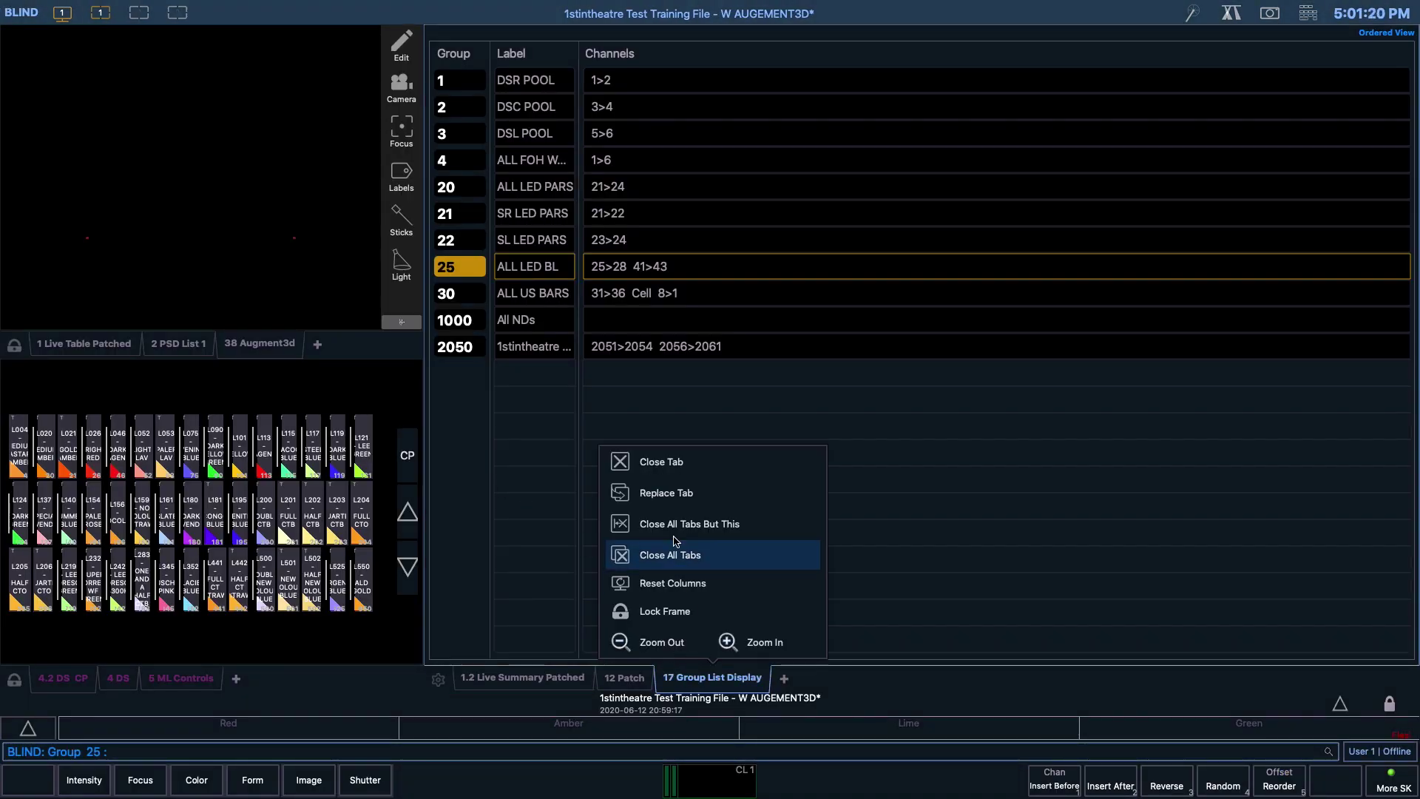
pyautogui.click(663, 467)
pyautogui.write('g')
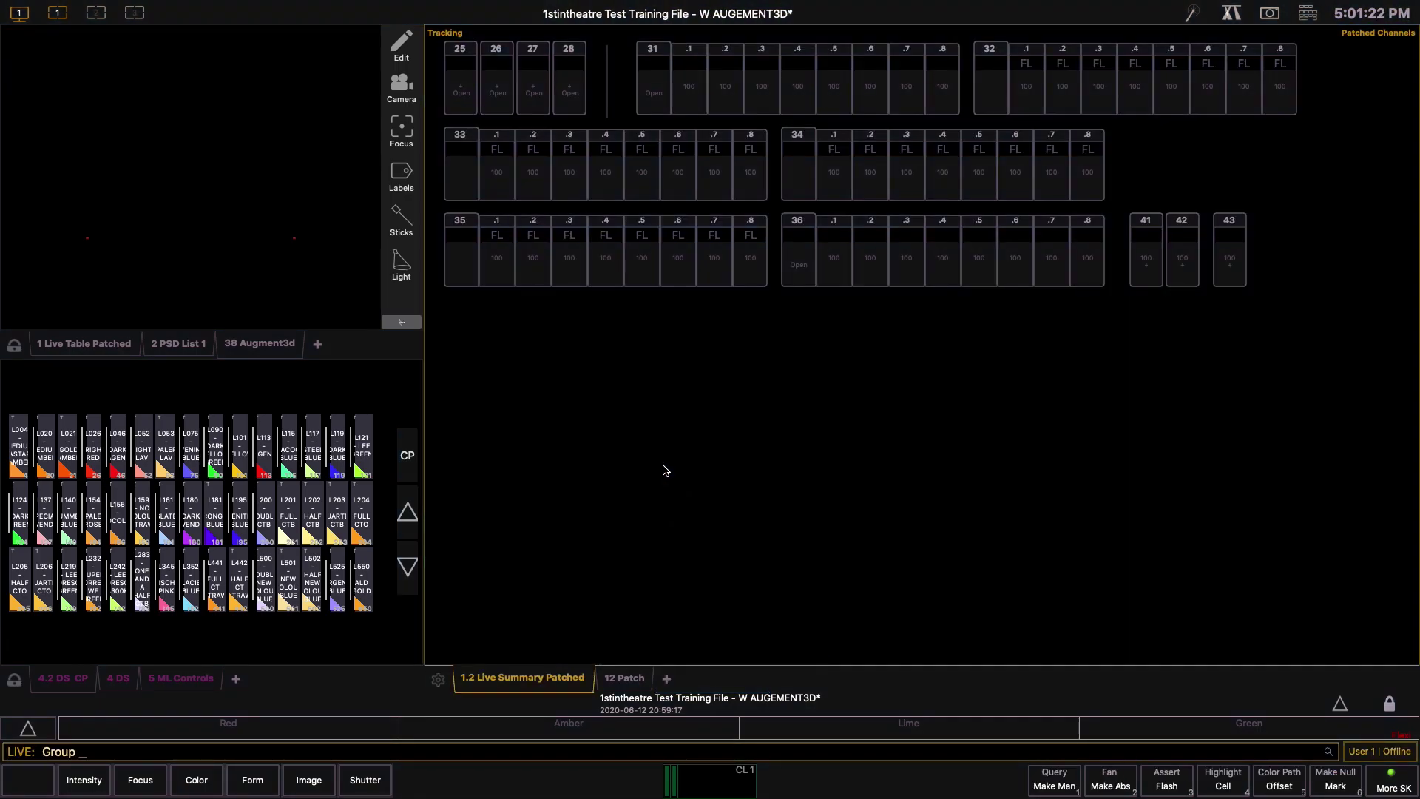
pyautogui.write('25b')
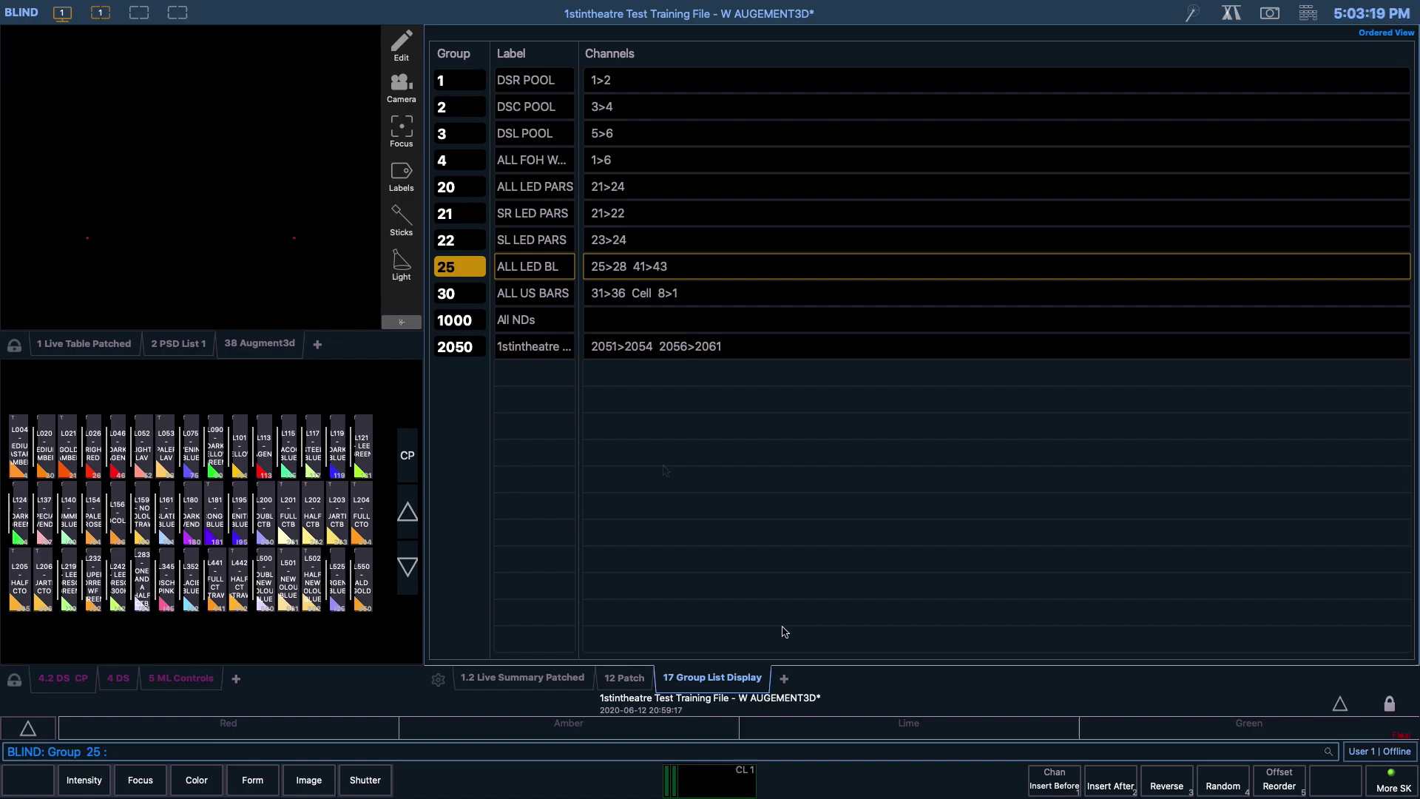
# In Live, bring group 25 to Full and start a channel check.
pyautogui.press('F1')
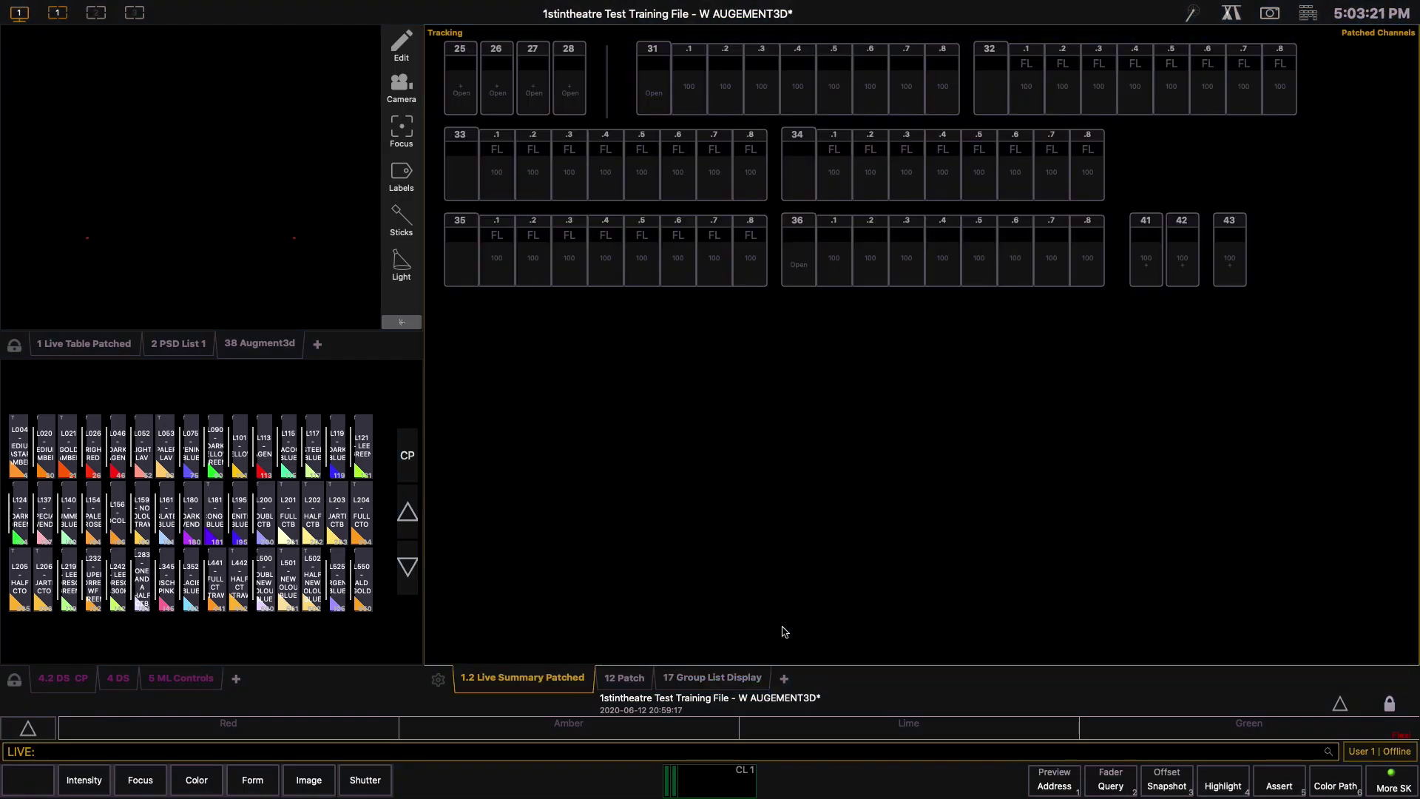
pyautogui.write('g25af')
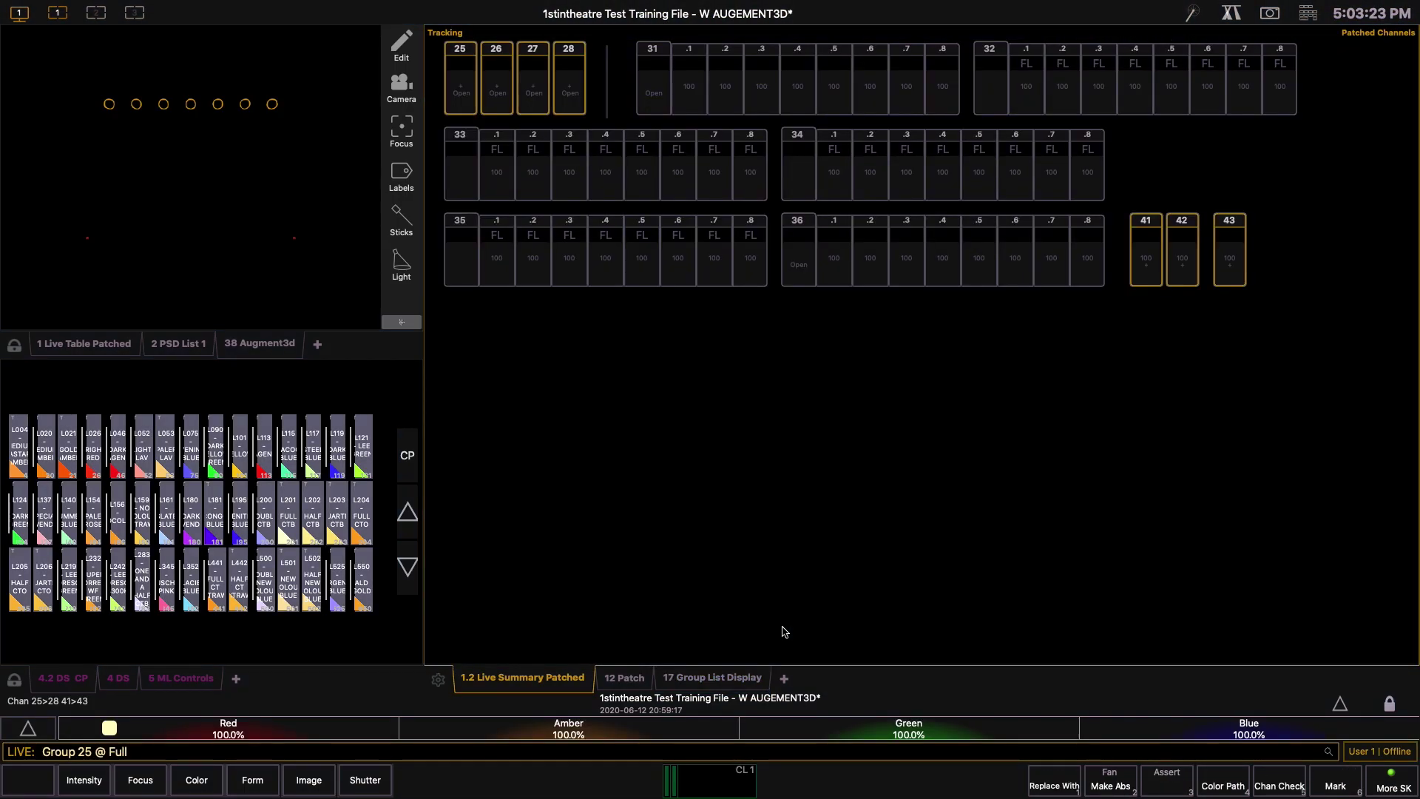
pyautogui.click(1277, 784)
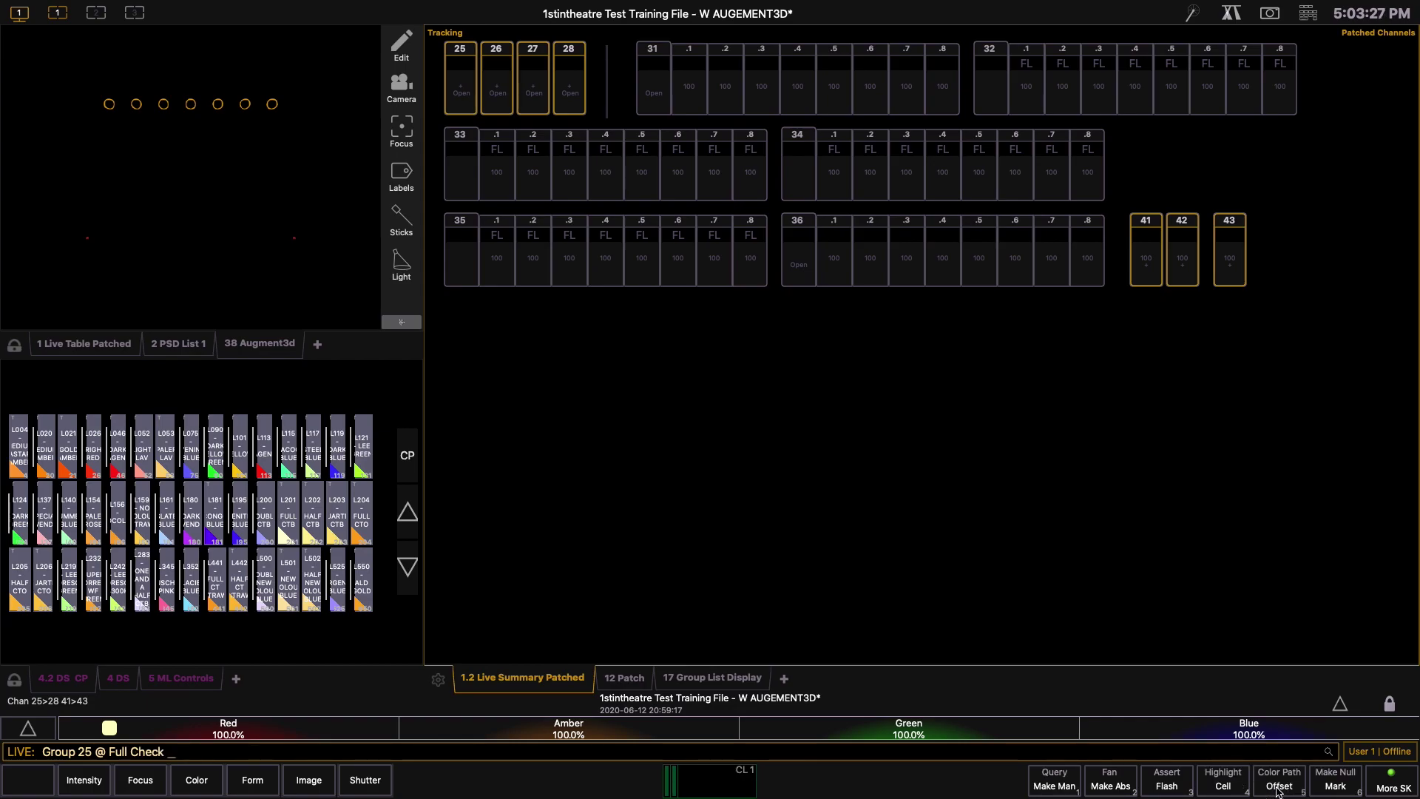
pyautogui.press('Return')
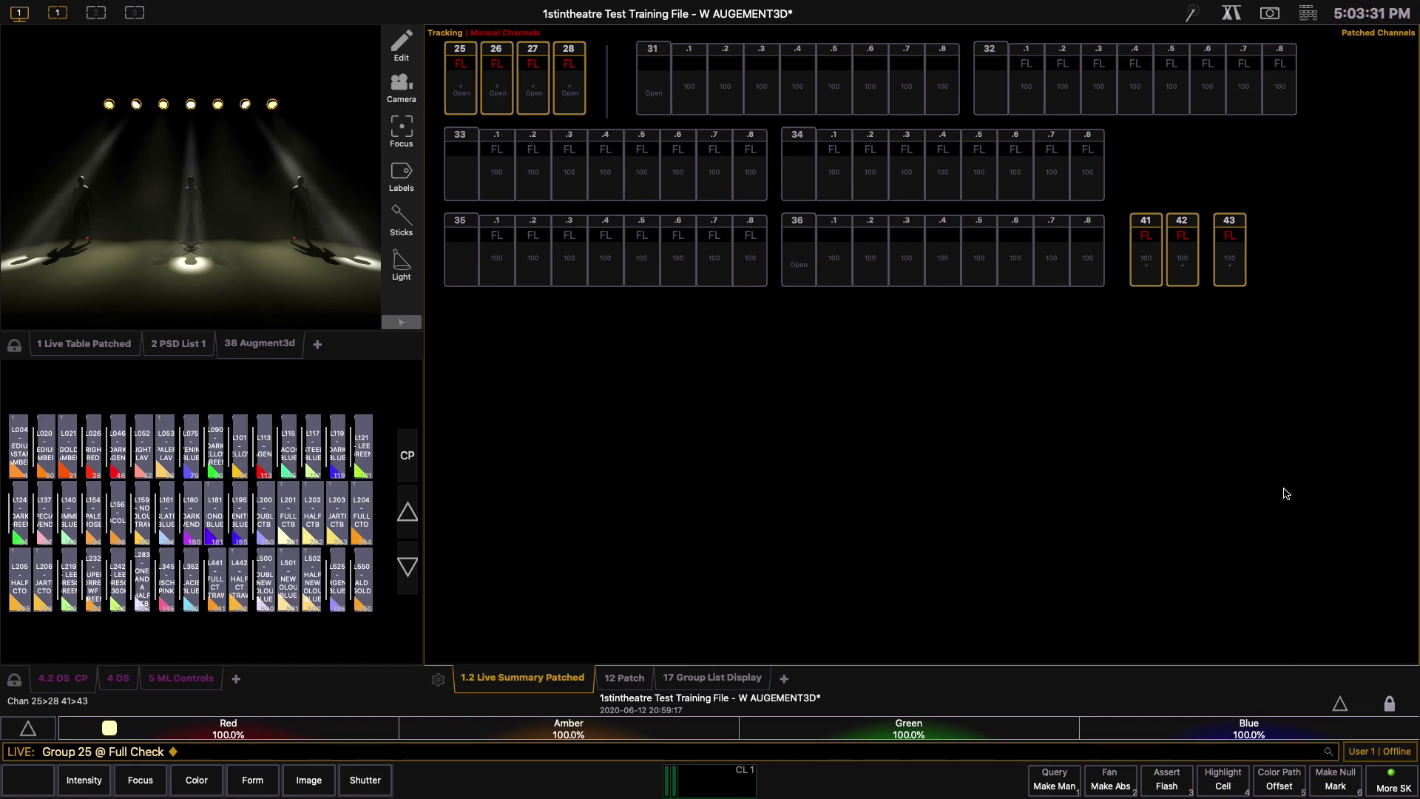
# Step the check through channels 25, 26, 27, 28, 41, 42 and 43.
pyautogui.click(1307, 16)
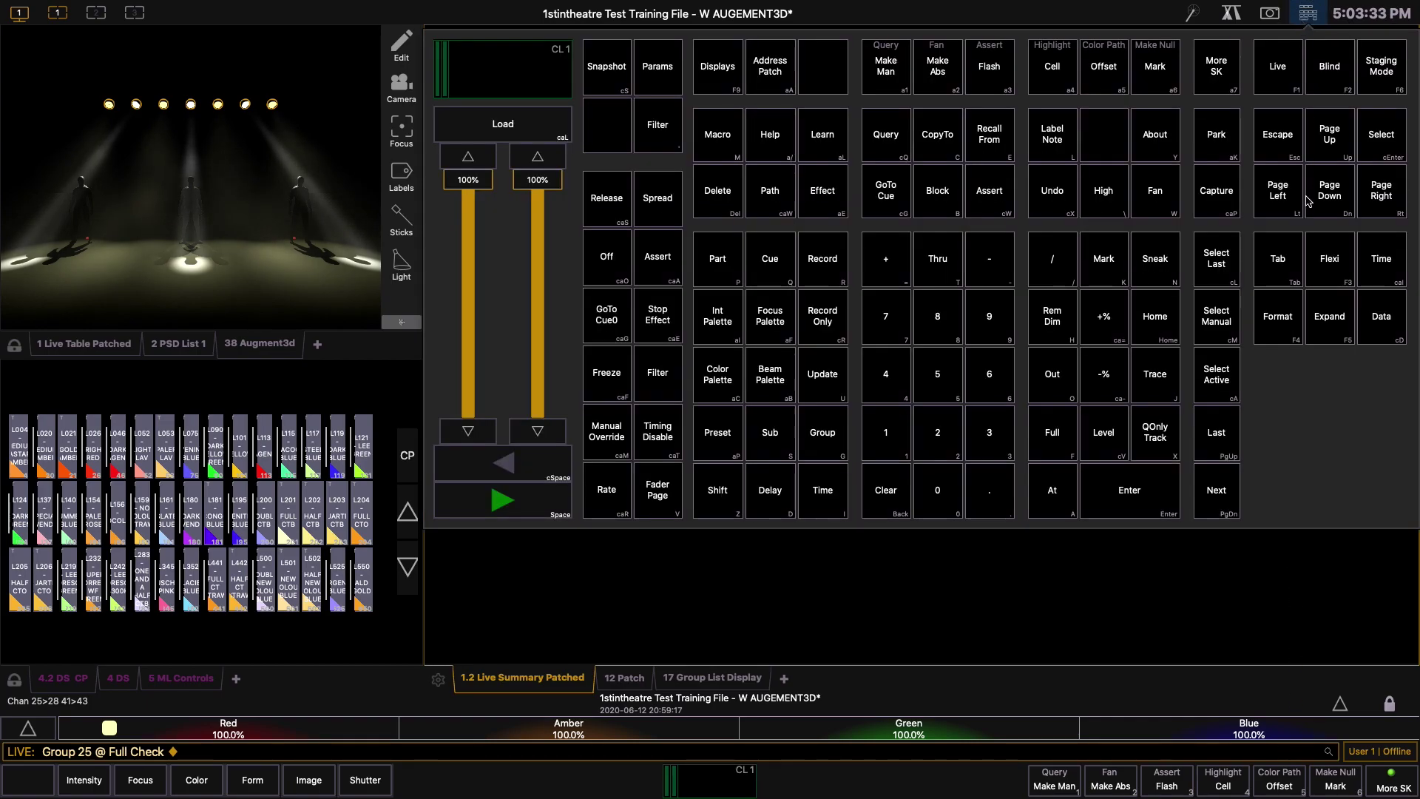
pyautogui.click(1217, 490)
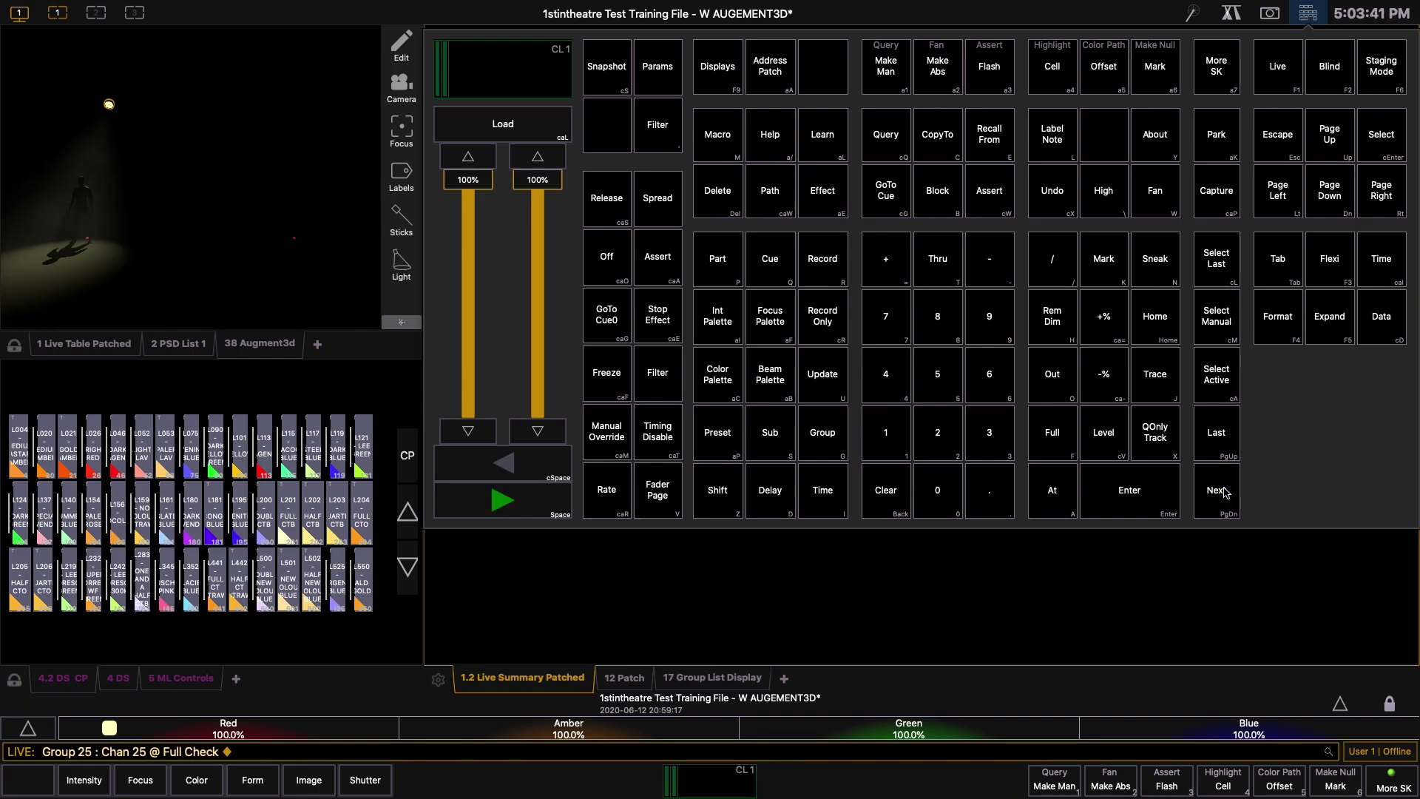
pyautogui.click(1217, 490)
pyautogui.click(1217, 490)
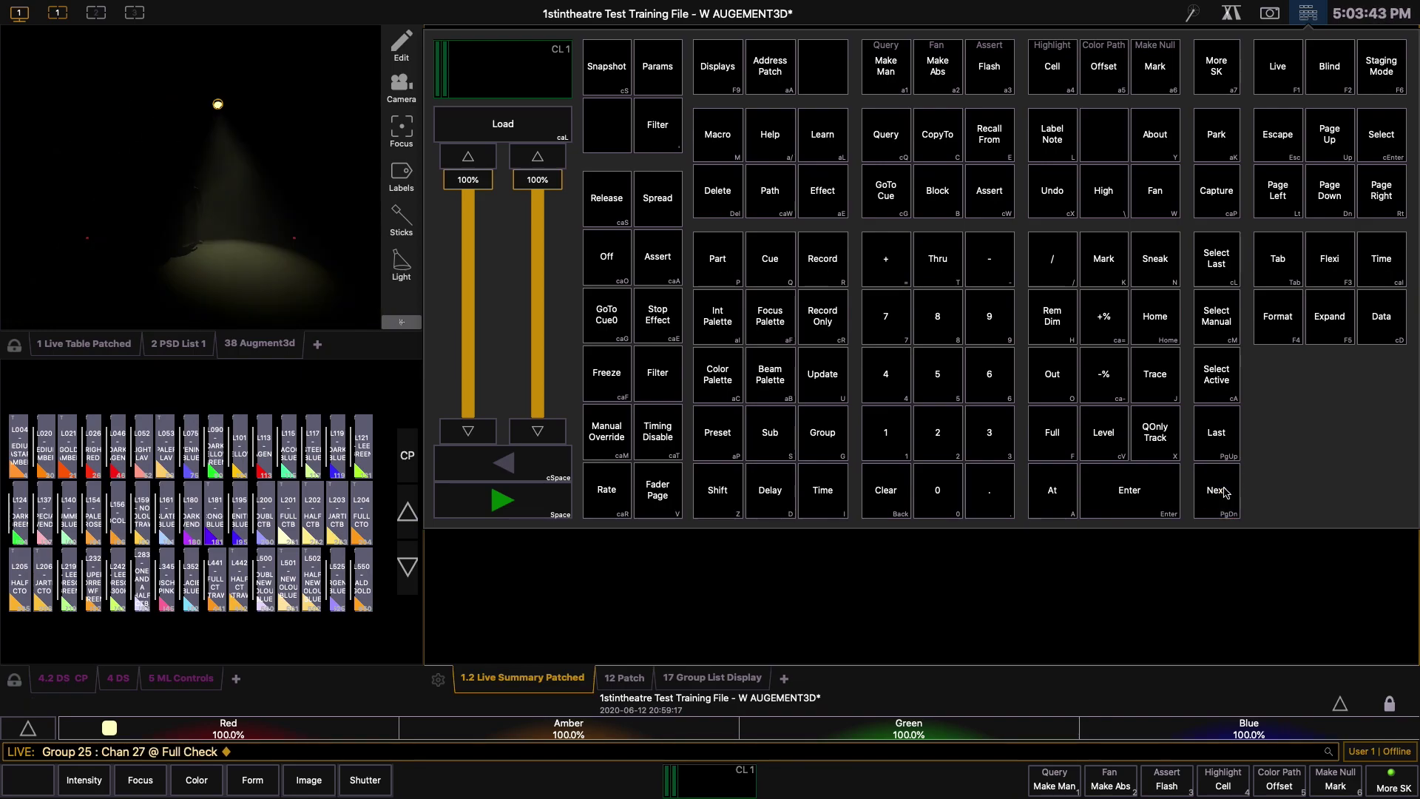
pyautogui.click(1224, 493)
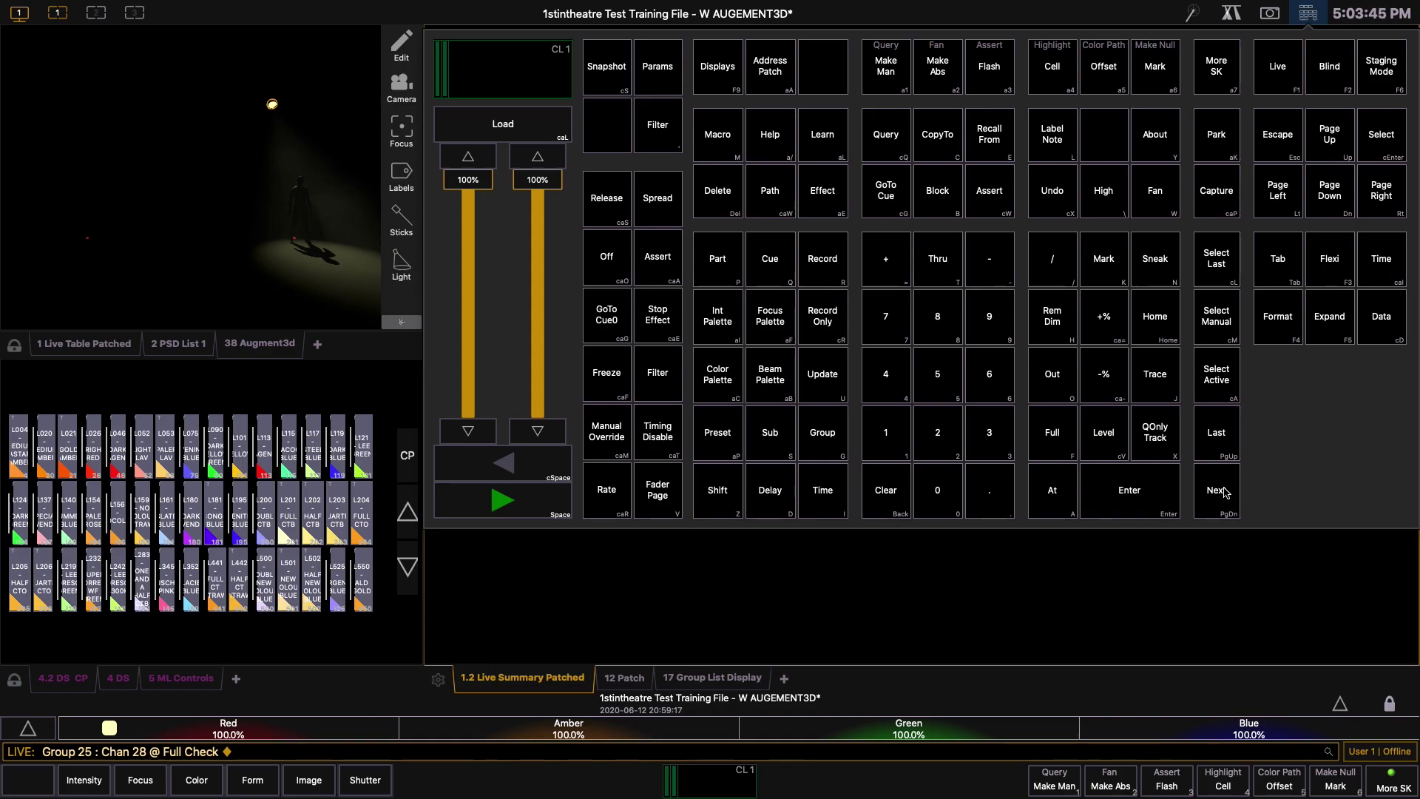
pyautogui.click(1225, 491)
pyautogui.click(1224, 491)
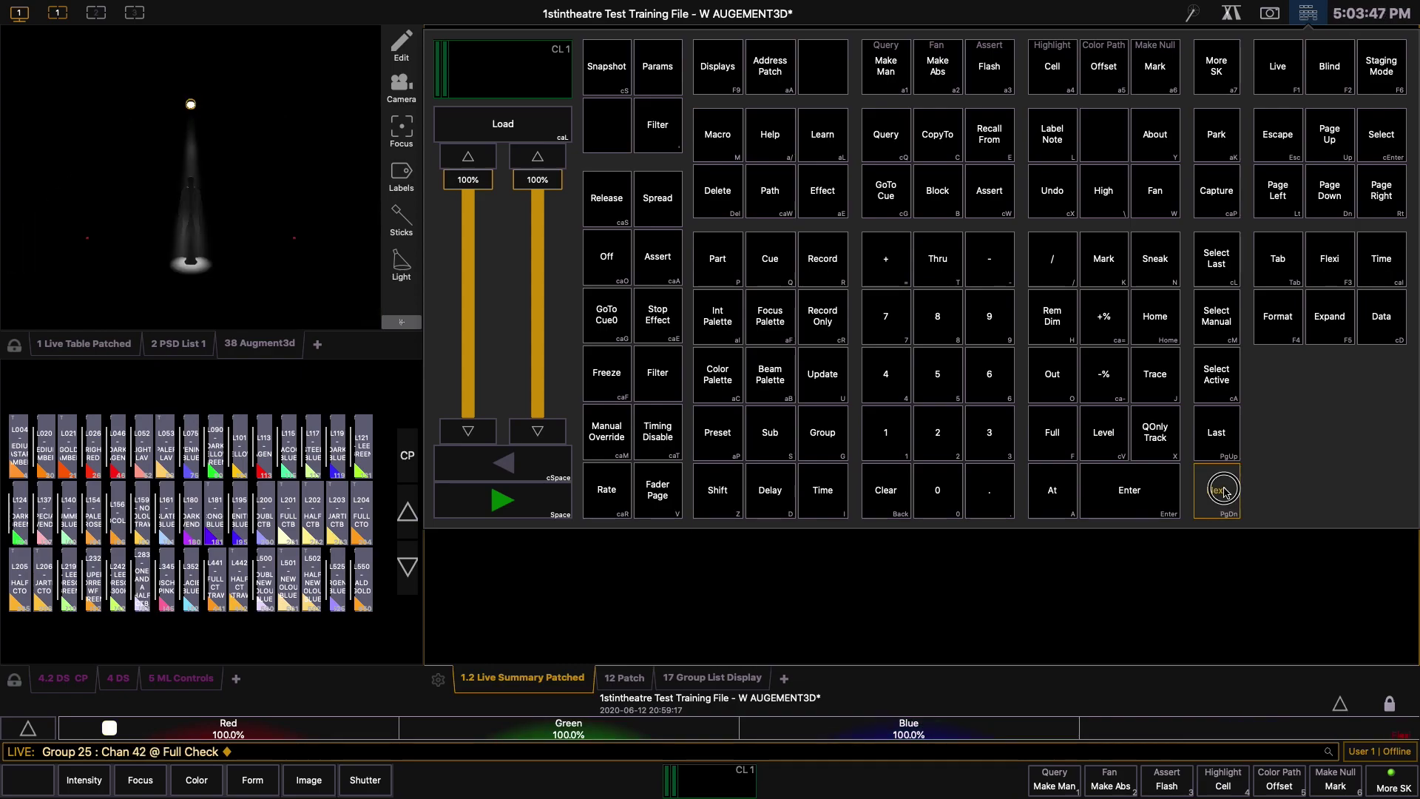
pyautogui.click(1225, 492)
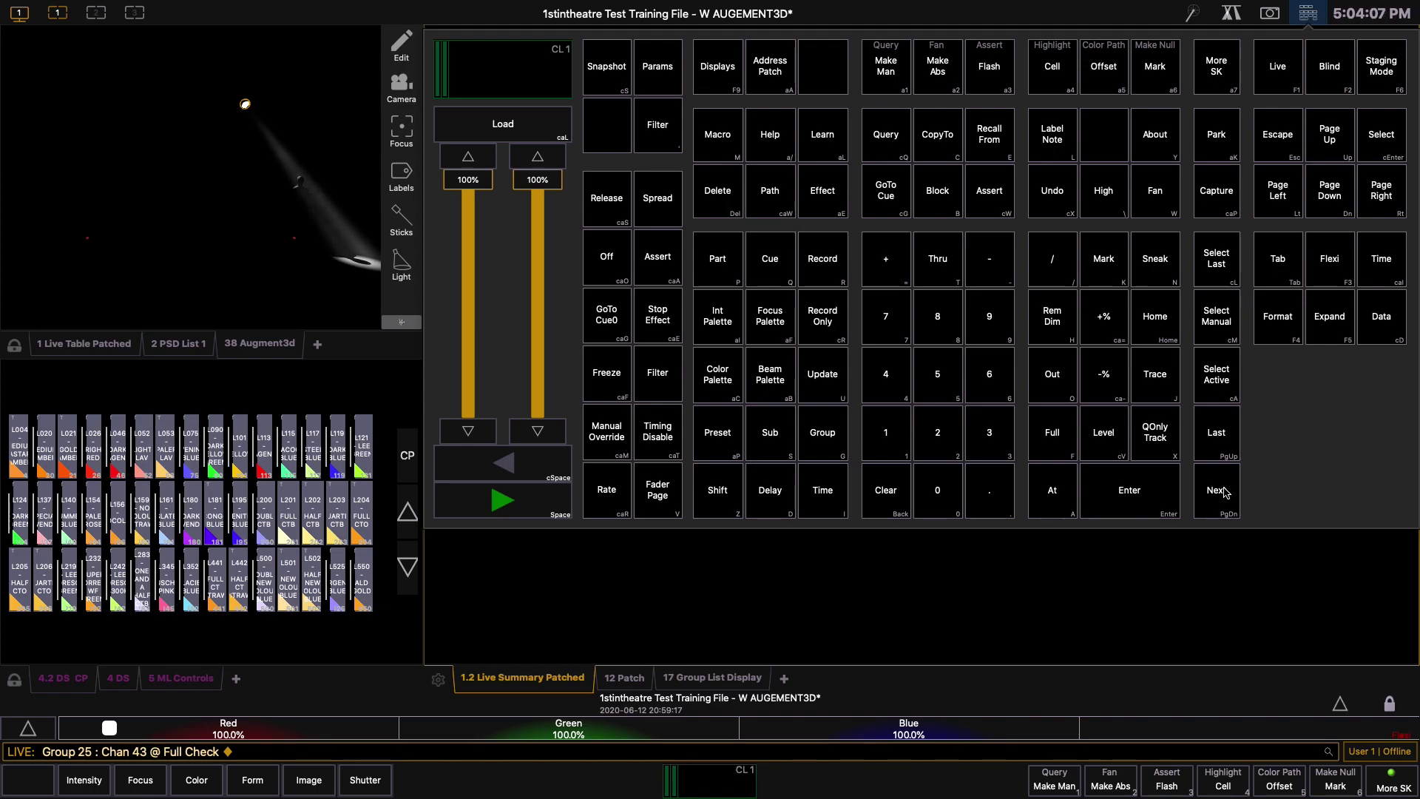
# Call up group 25 'ALL LED BL' in the Blind group list and select it for editing.
pyautogui.press('g')
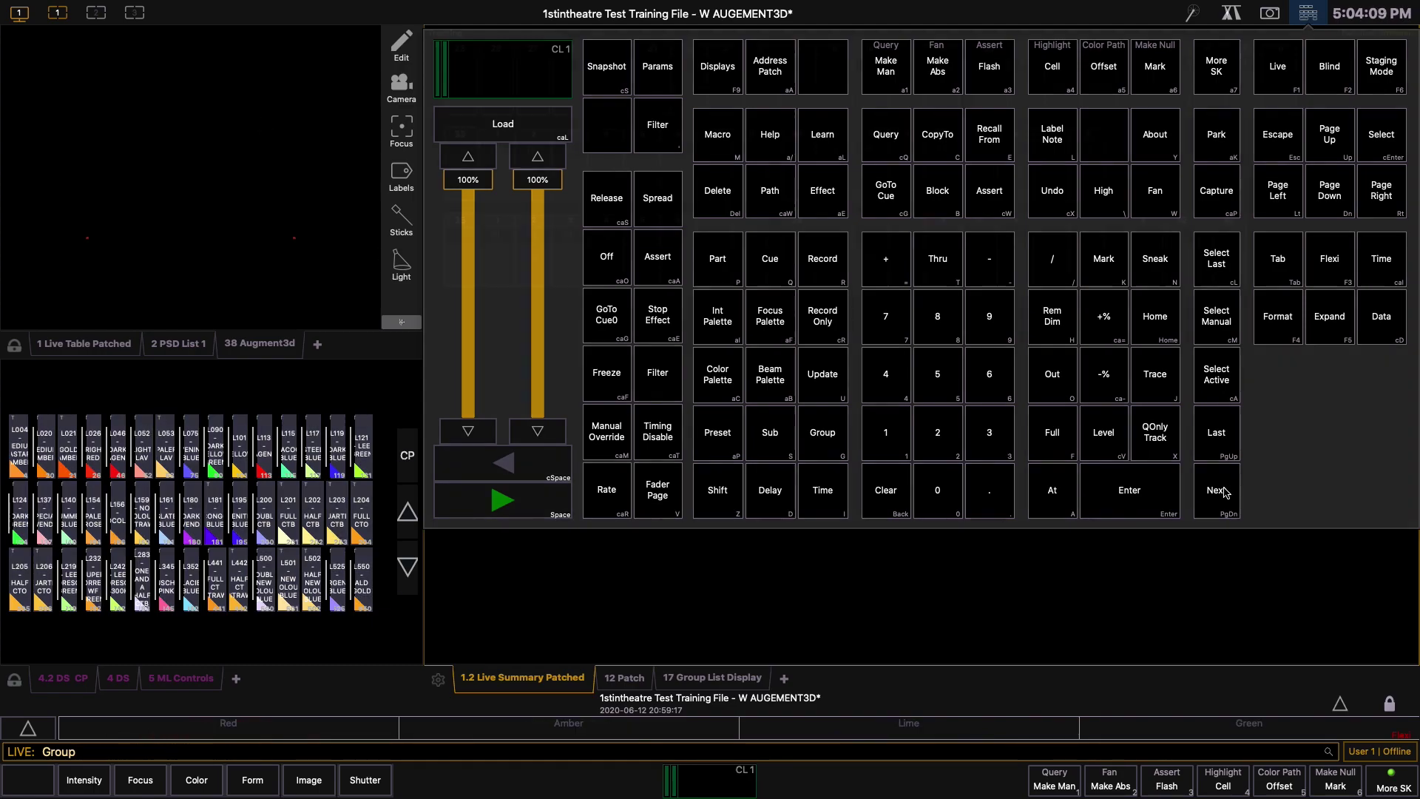
pyautogui.press('2')
pyautogui.press('5')
pyautogui.press('F2')
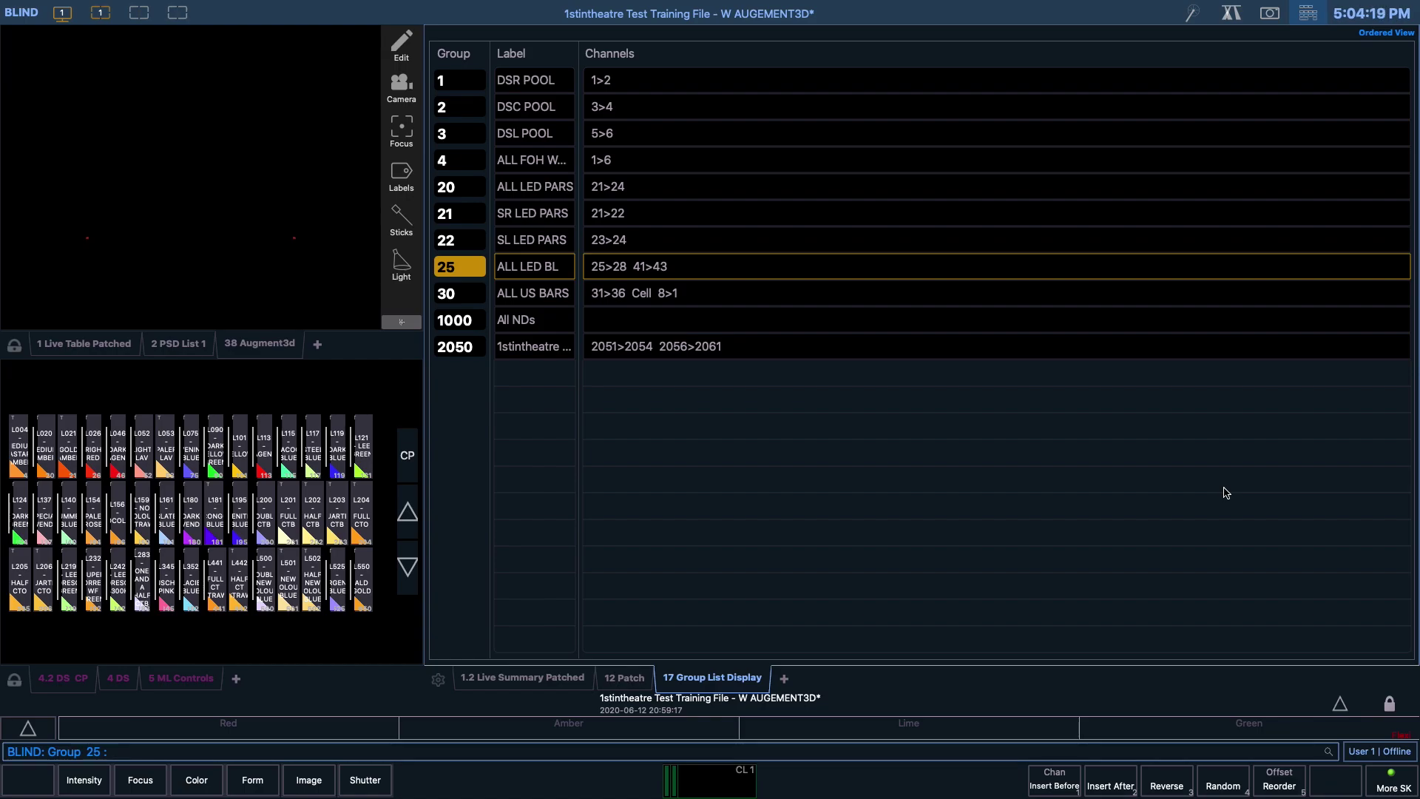
pyautogui.write('g25')
pyautogui.press('Return')
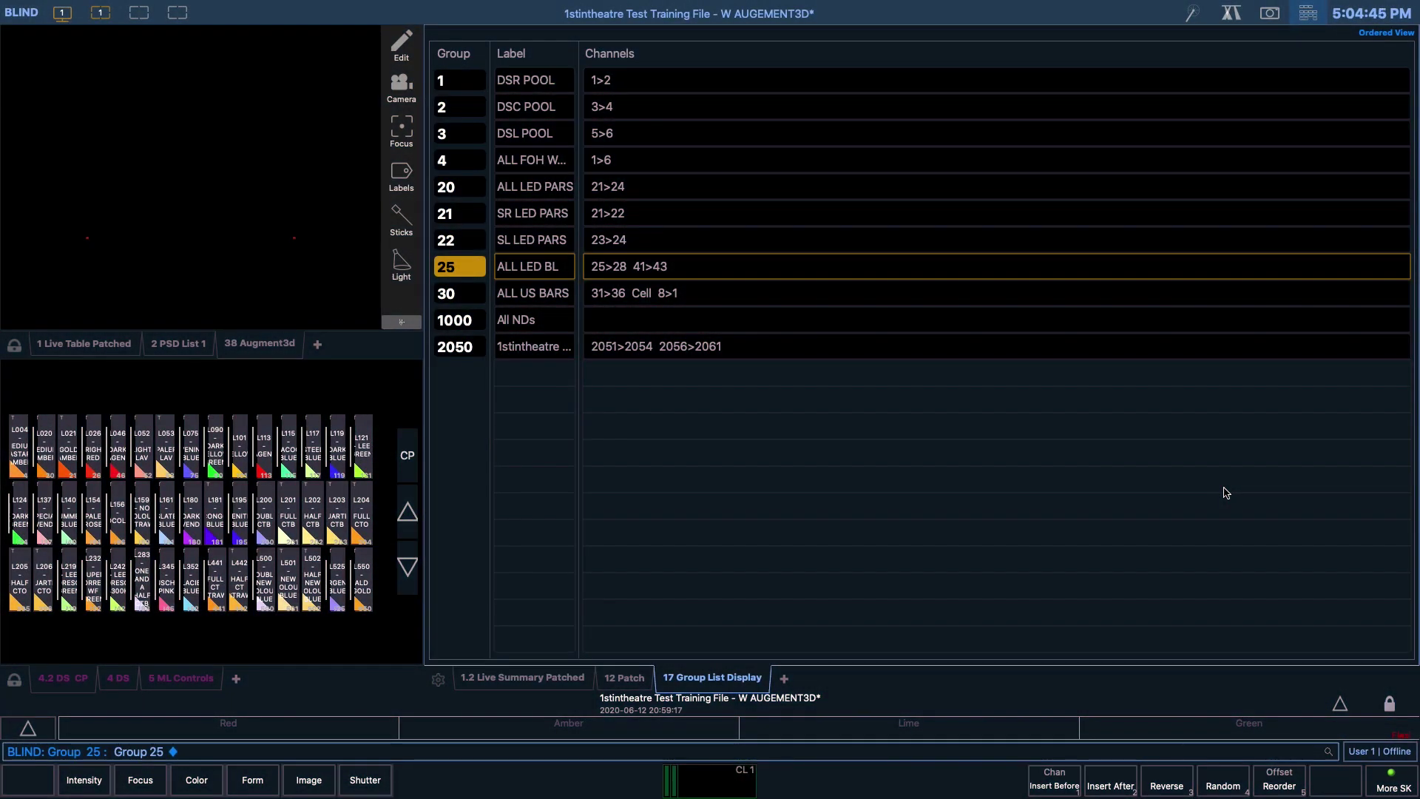
# Store group 25 as channels 25, 41, 26, 42, 27, 43, 28 and return to Live.
pyautogui.write('25 + 41 + ')
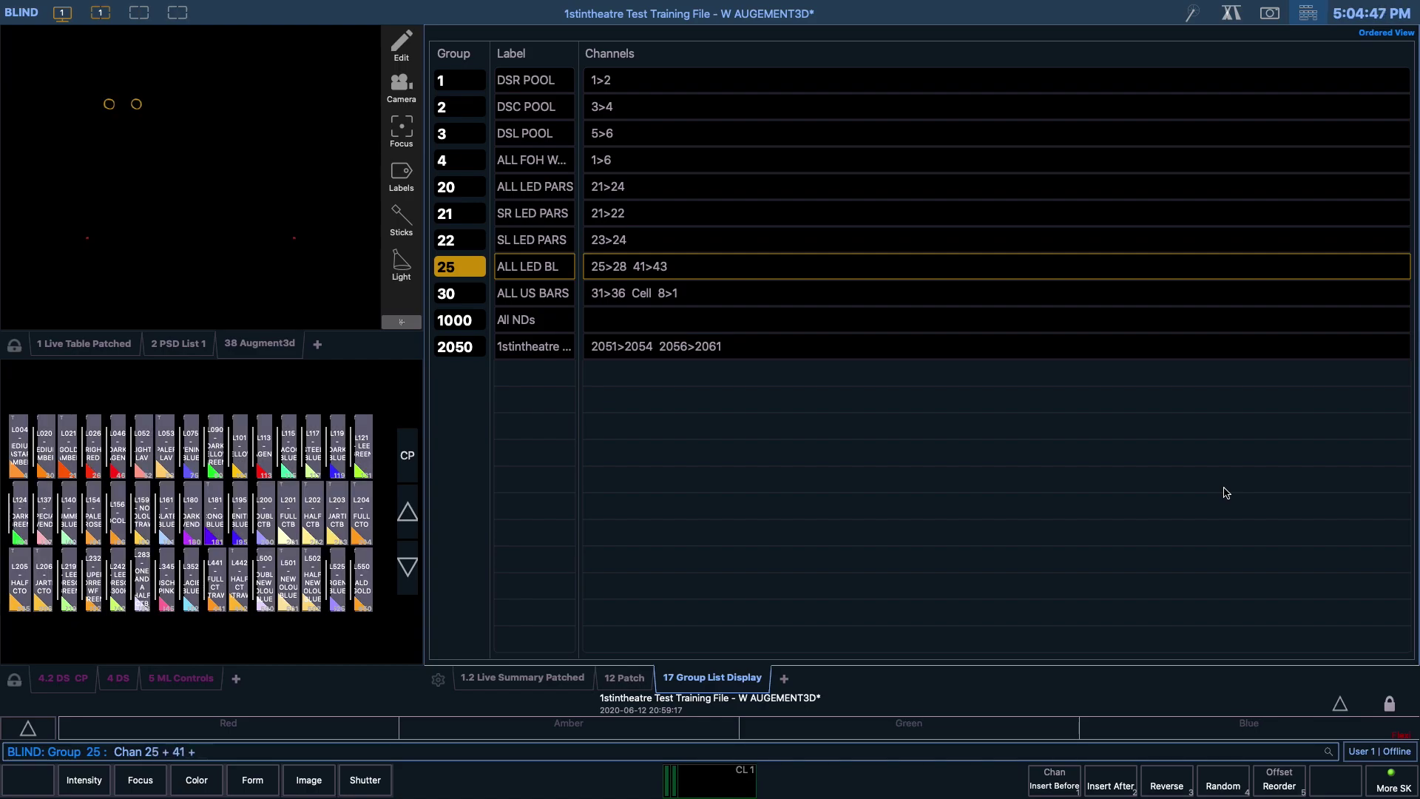
pyautogui.write('26 + 42 + 27 + 43 ')
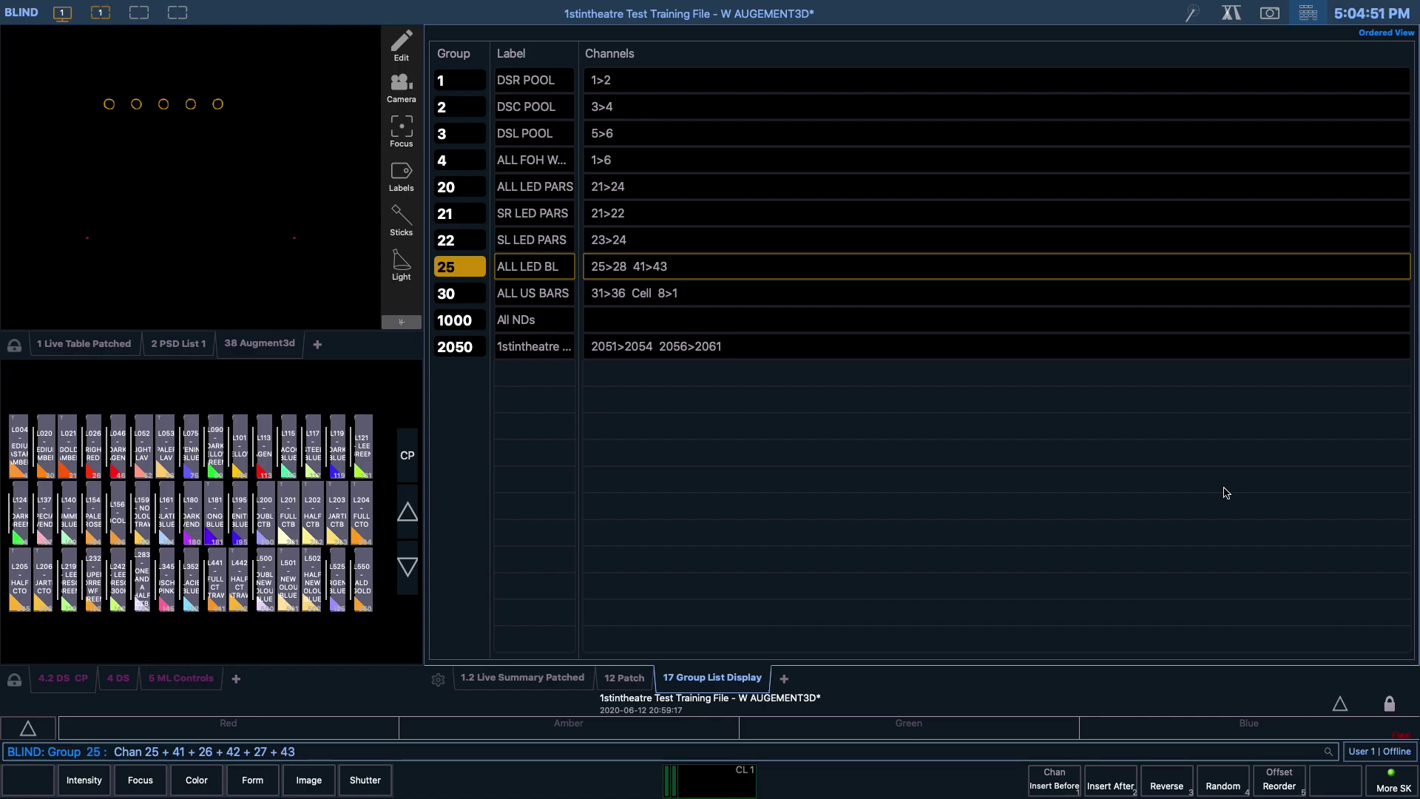
pyautogui.write('+ 28')
pyautogui.press('Return')
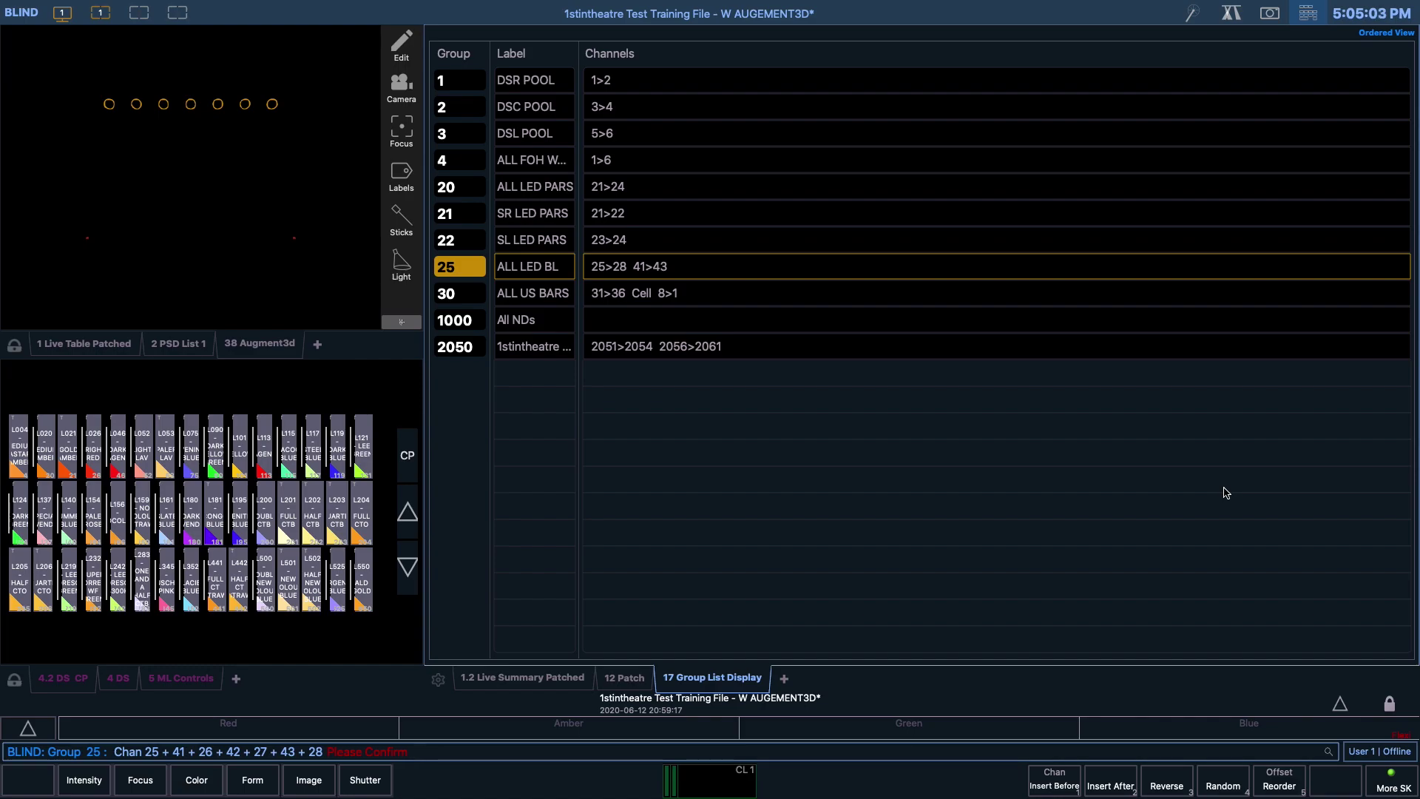
pyautogui.press('Return')
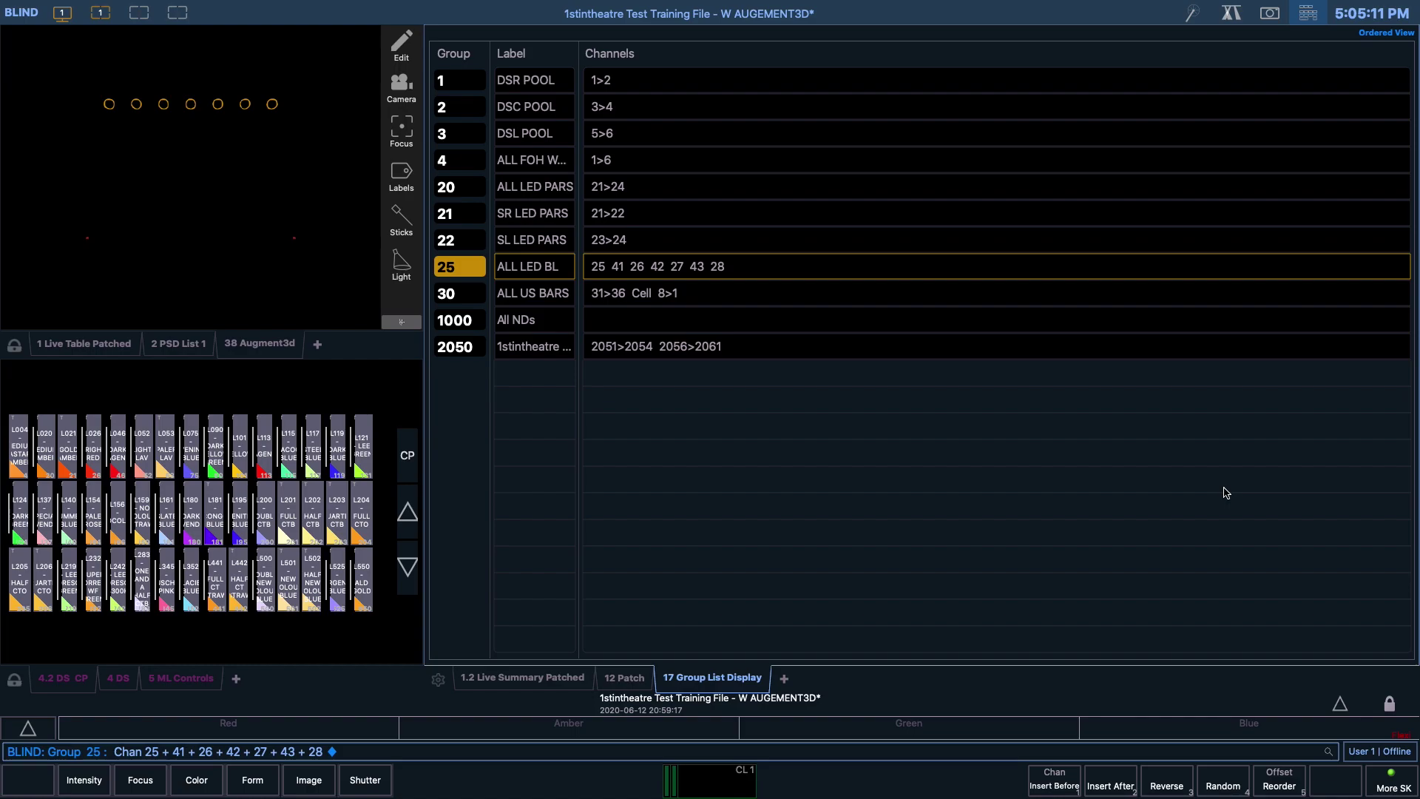
pyautogui.press('F1')
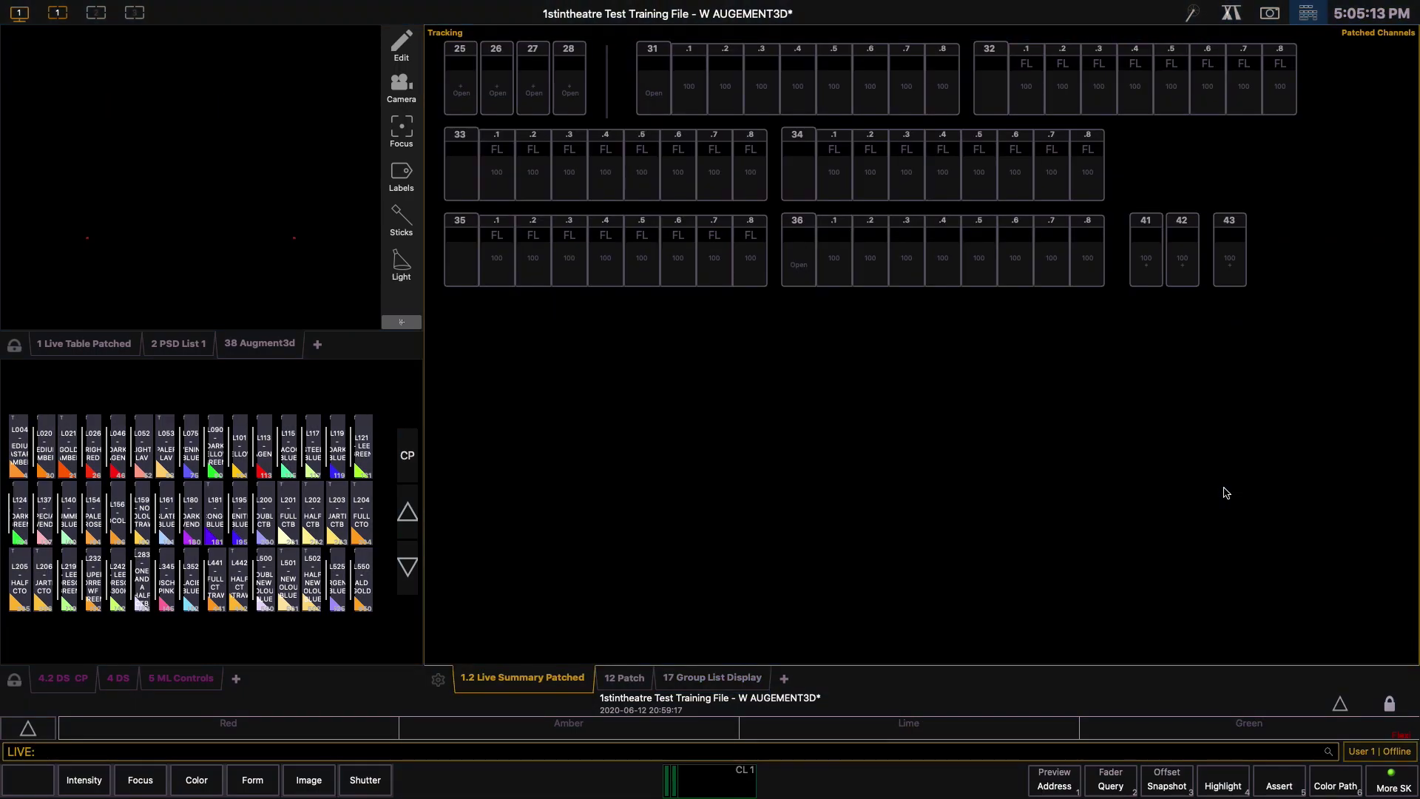
pyautogui.write('g25af')
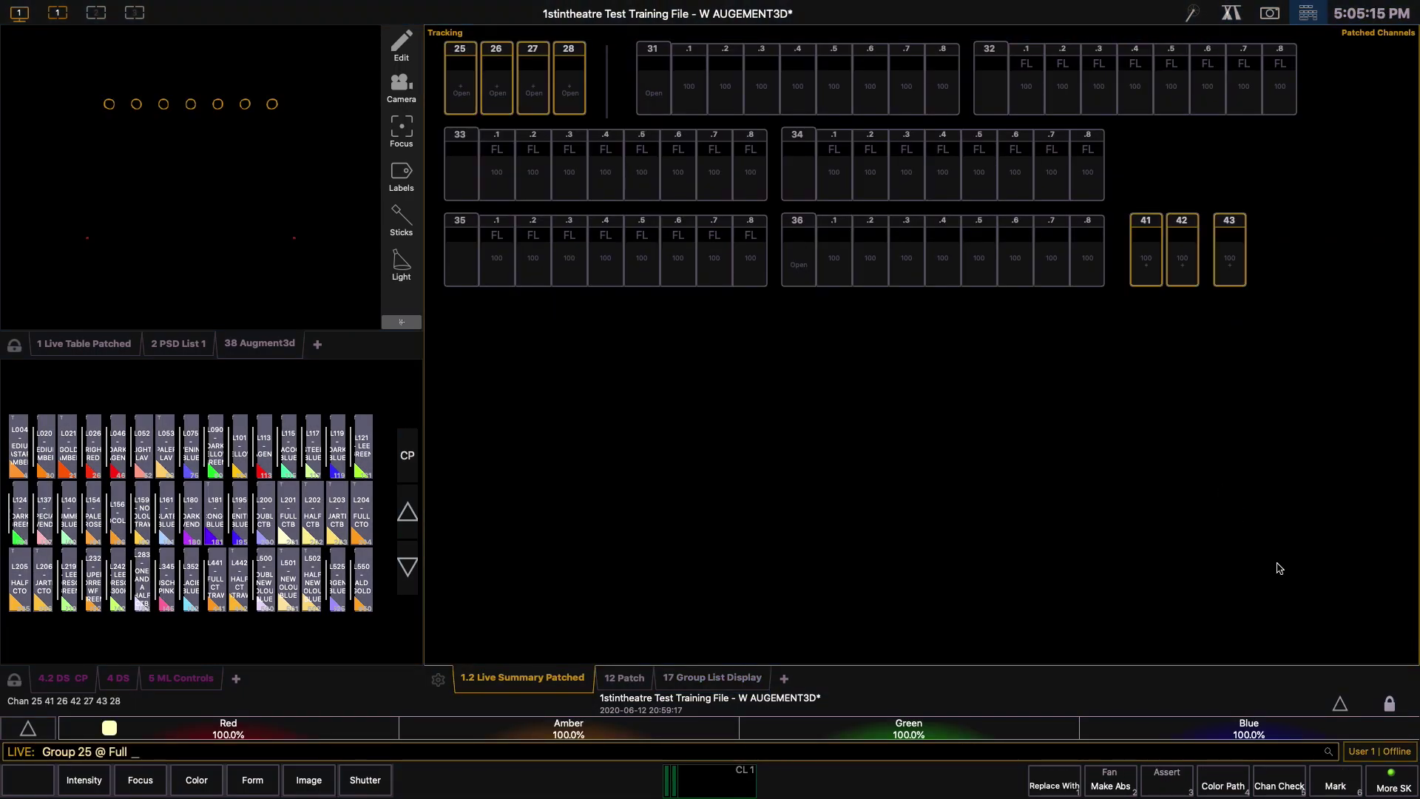
pyautogui.click(1282, 786)
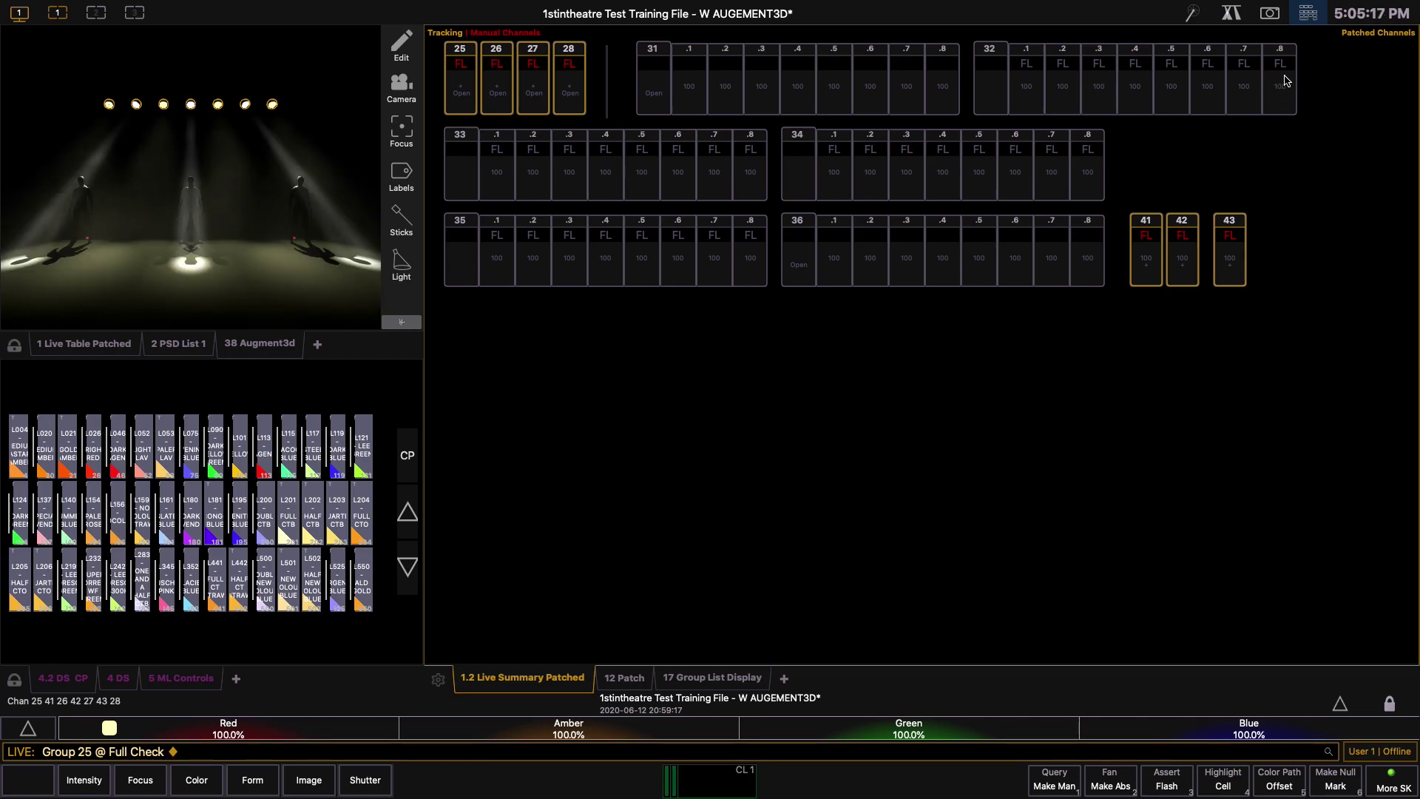
pyautogui.click(1308, 14)
pyautogui.click(1206, 499)
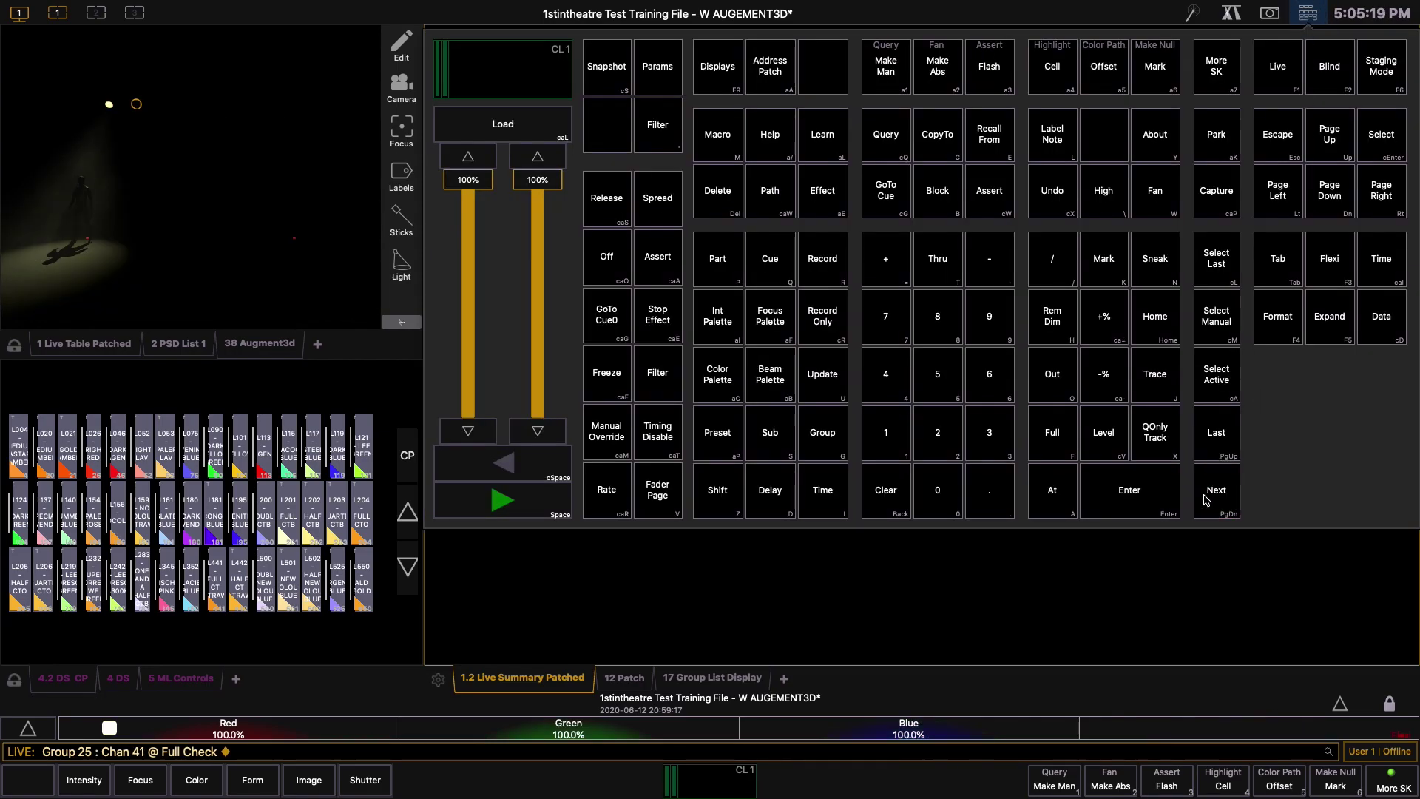
pyautogui.click(1207, 500)
pyautogui.click(1207, 499)
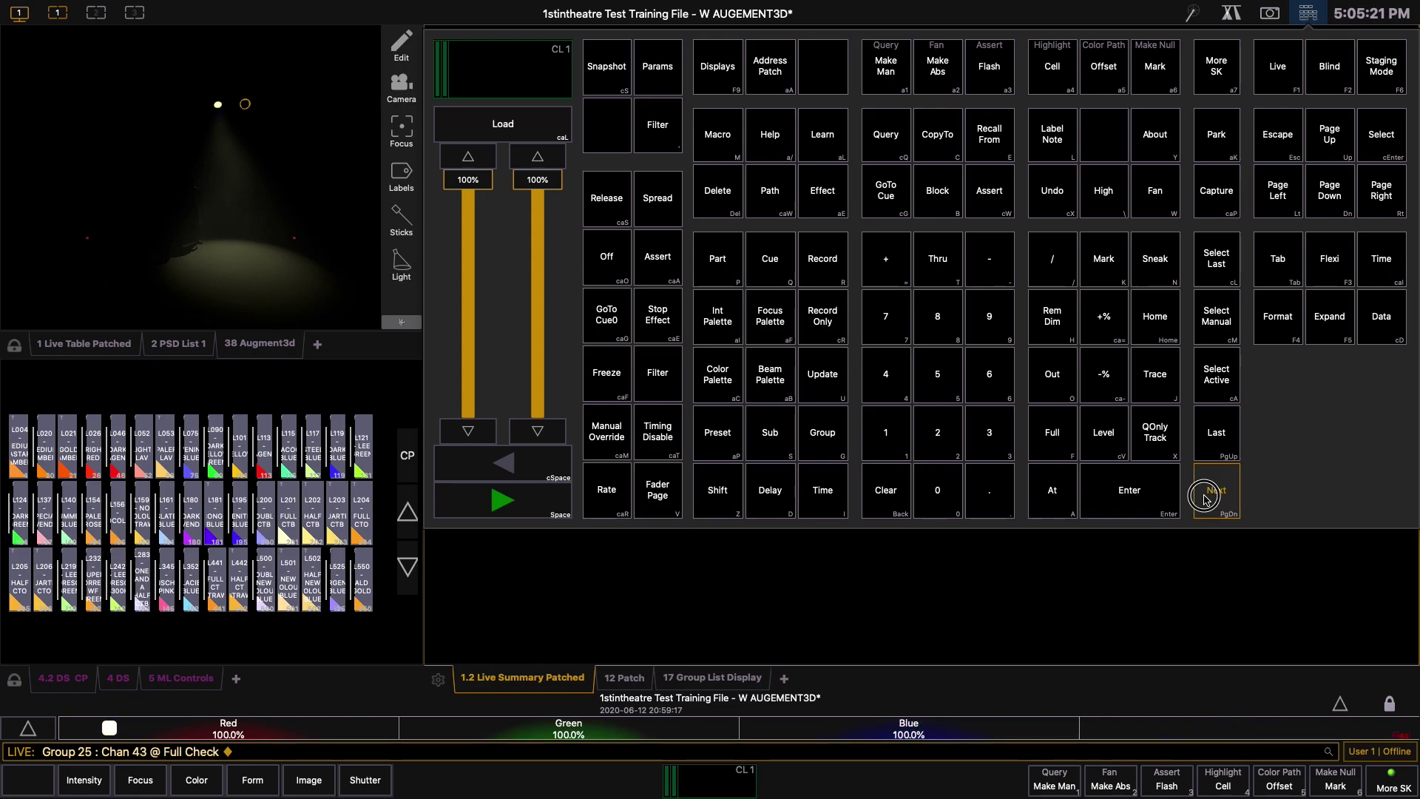
pyautogui.click(1207, 499)
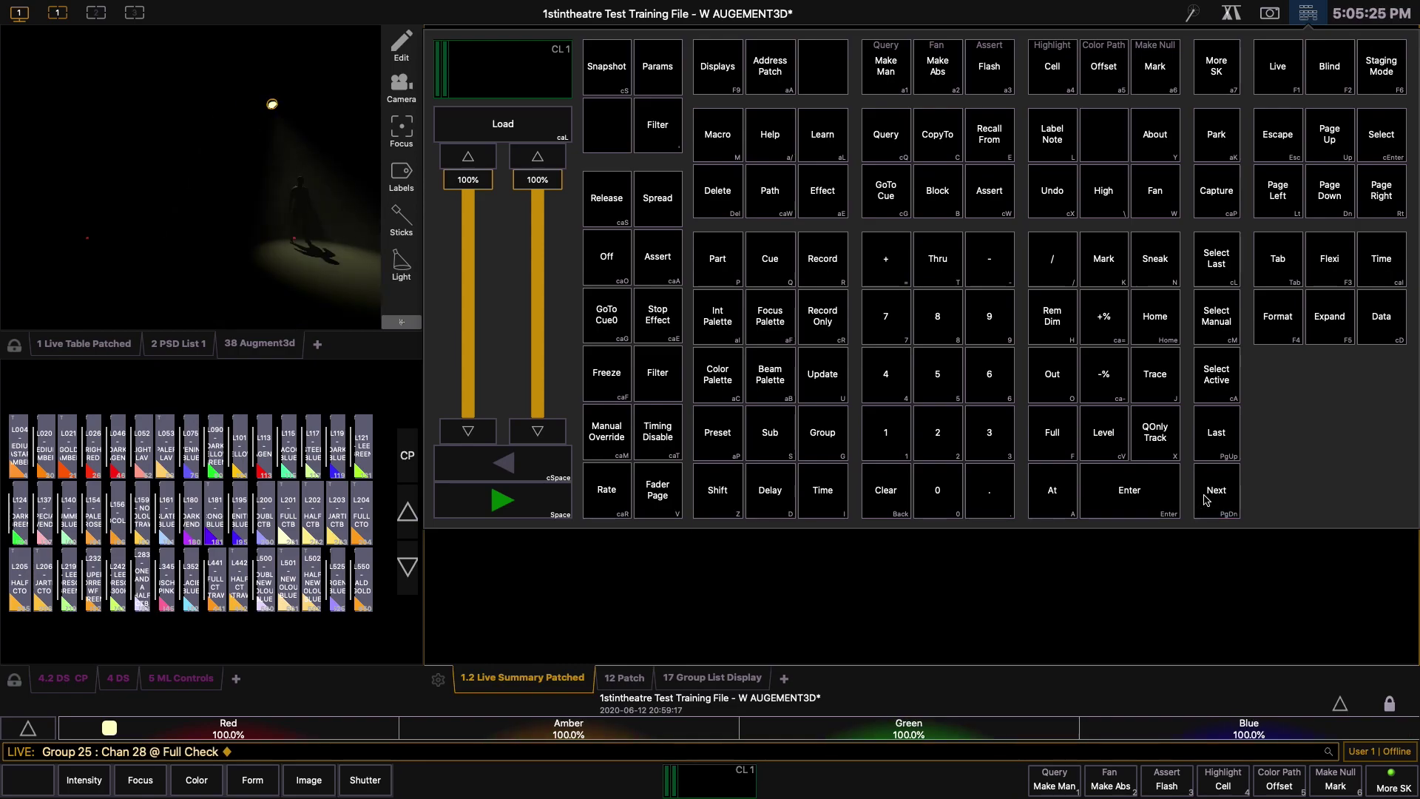
pyautogui.press('Escape')
pyautogui.click(1136, 562)
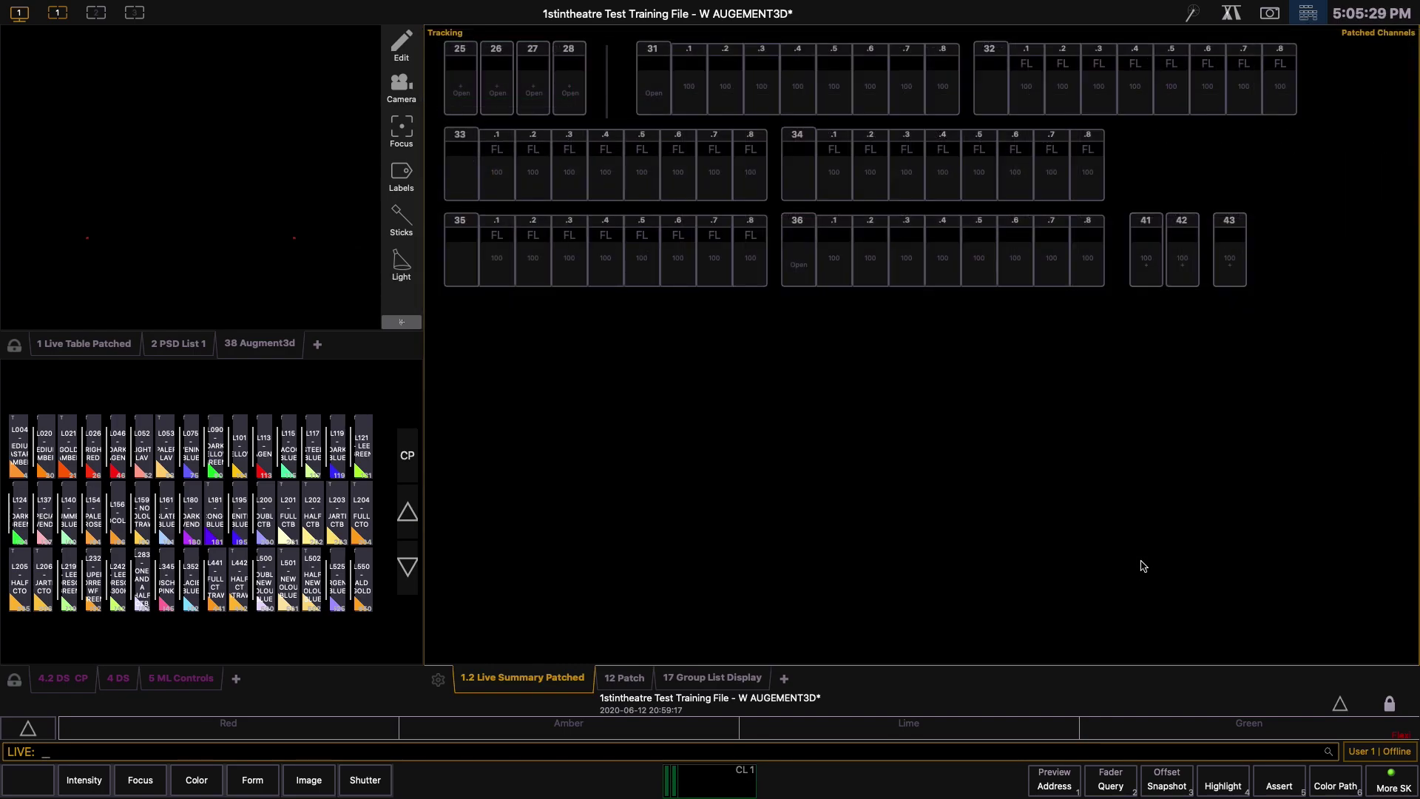
# Return to the Blind group list with group 25 selected for editing.
pyautogui.press('g')
pyautogui.press('2')
pyautogui.press('5')
pyautogui.press('g')
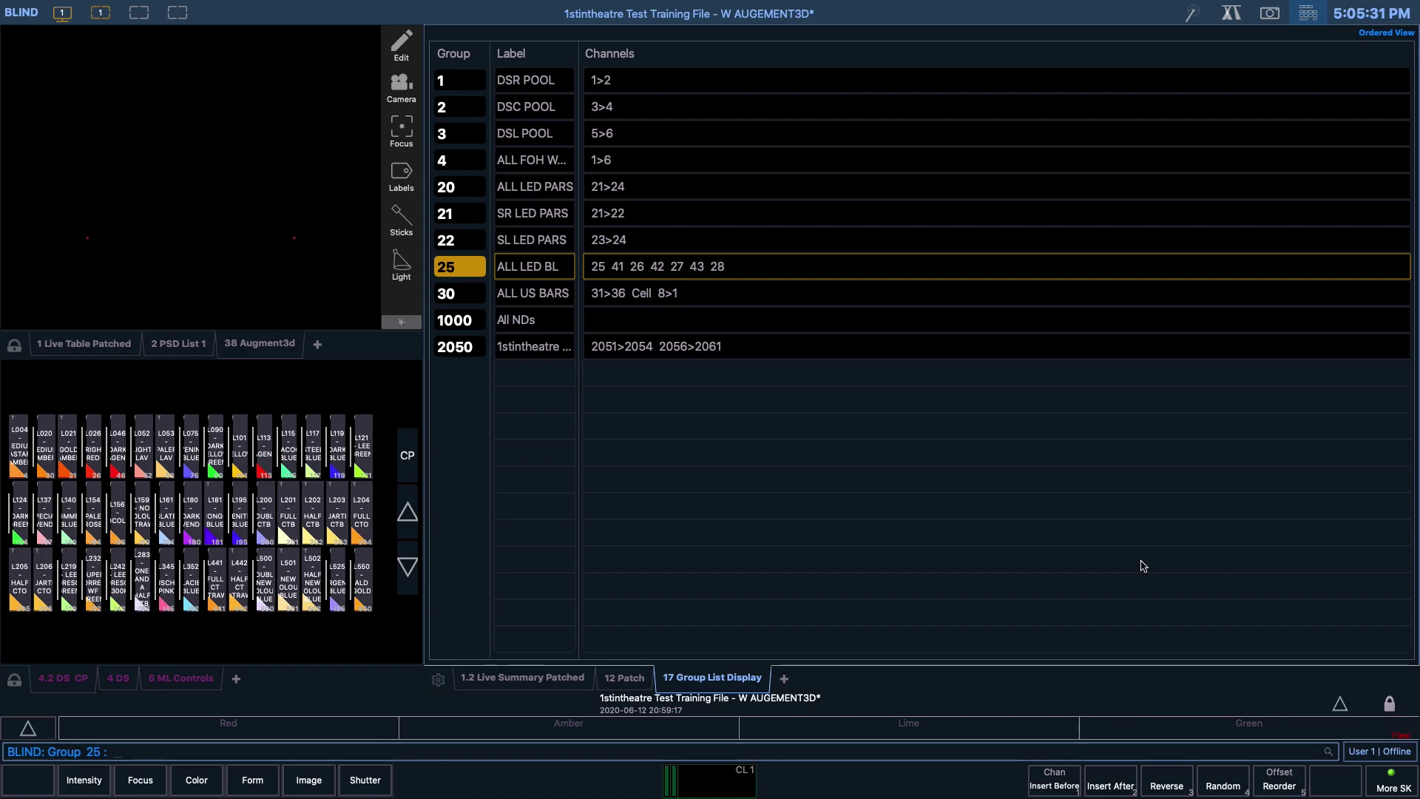
pyautogui.press('g')
pyautogui.press('2')
pyautogui.press('5')
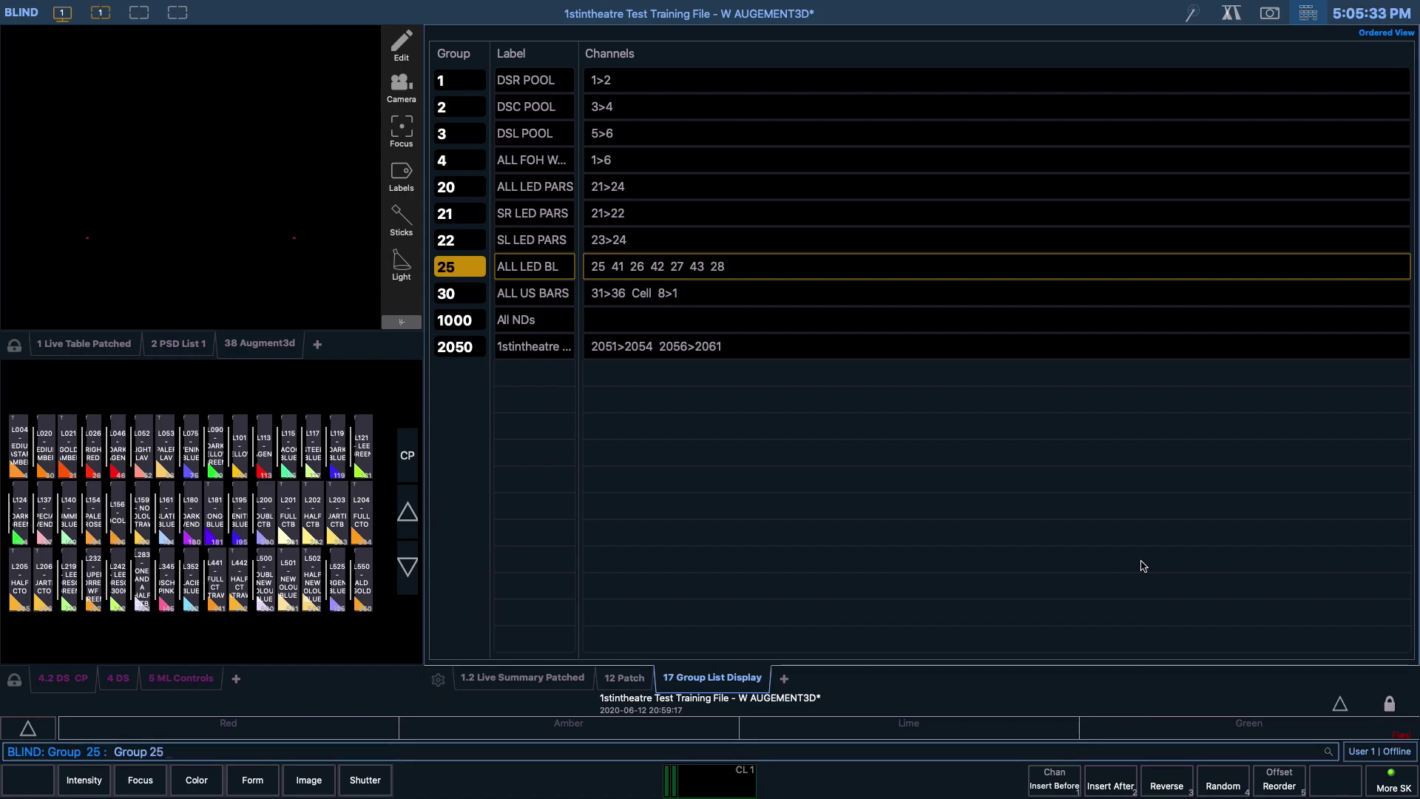
pyautogui.press('Return')
# Remove channel 42, then channels 41 and 43, from group 25.
pyautogui.press('-')
pyautogui.press('4')
pyautogui.press('2')
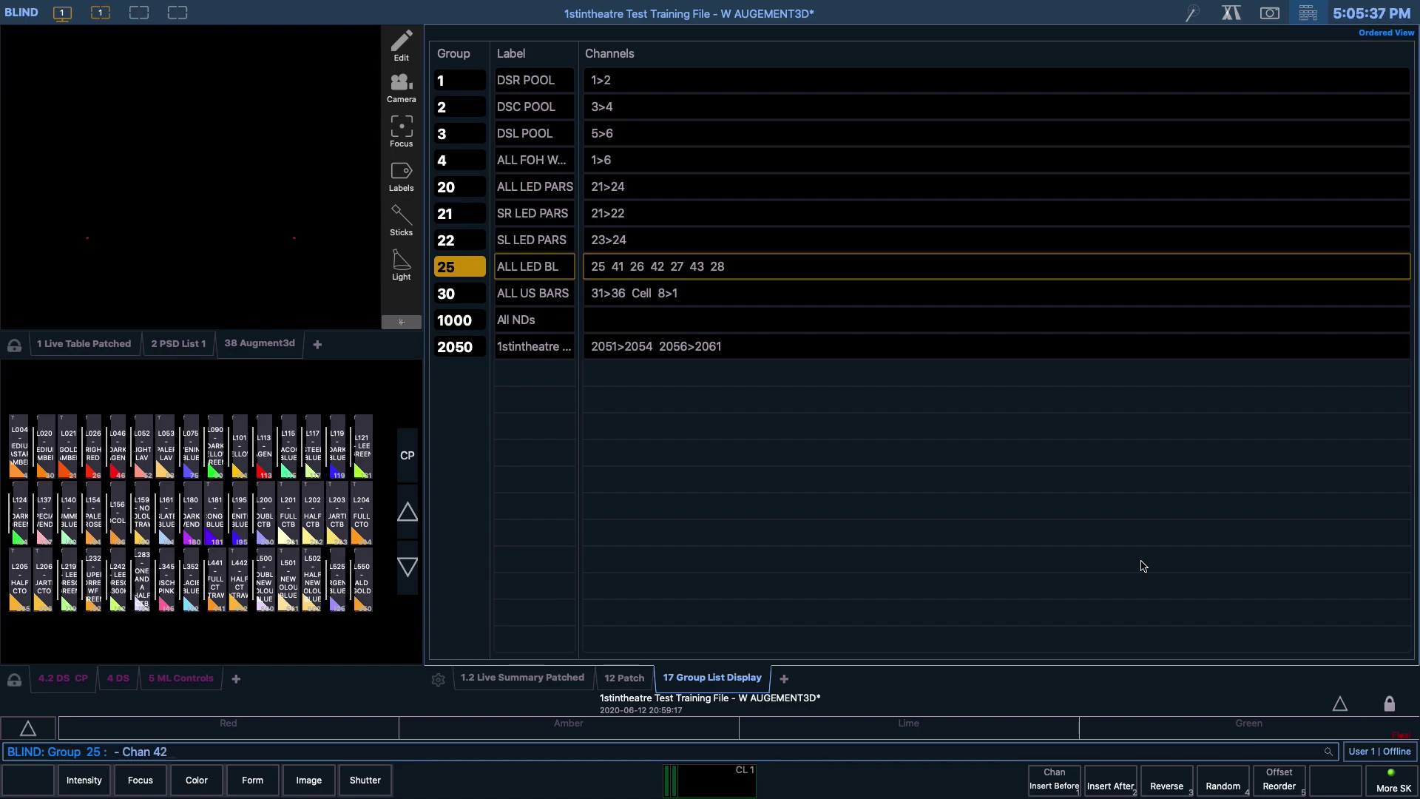
pyautogui.press('Return')
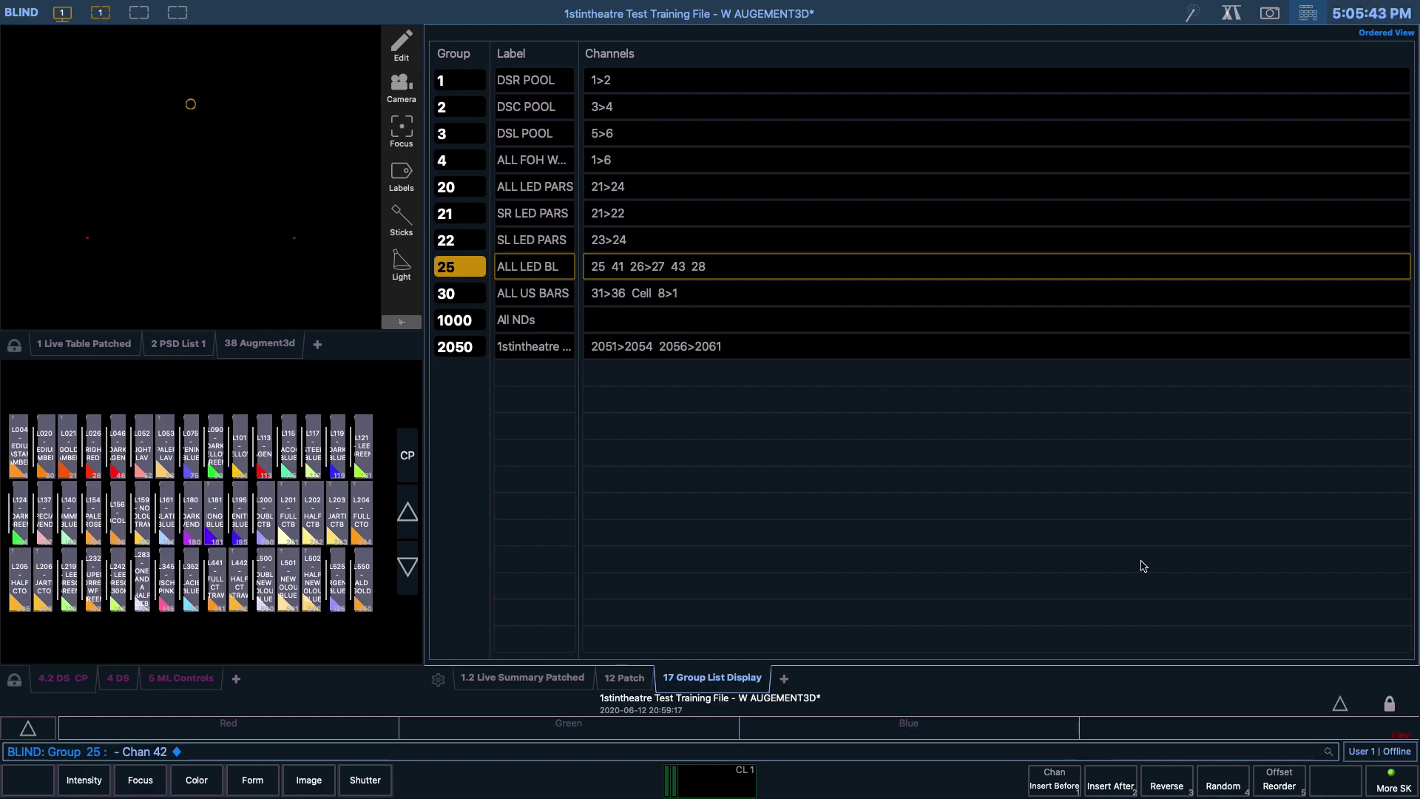
pyautogui.write('41+43')
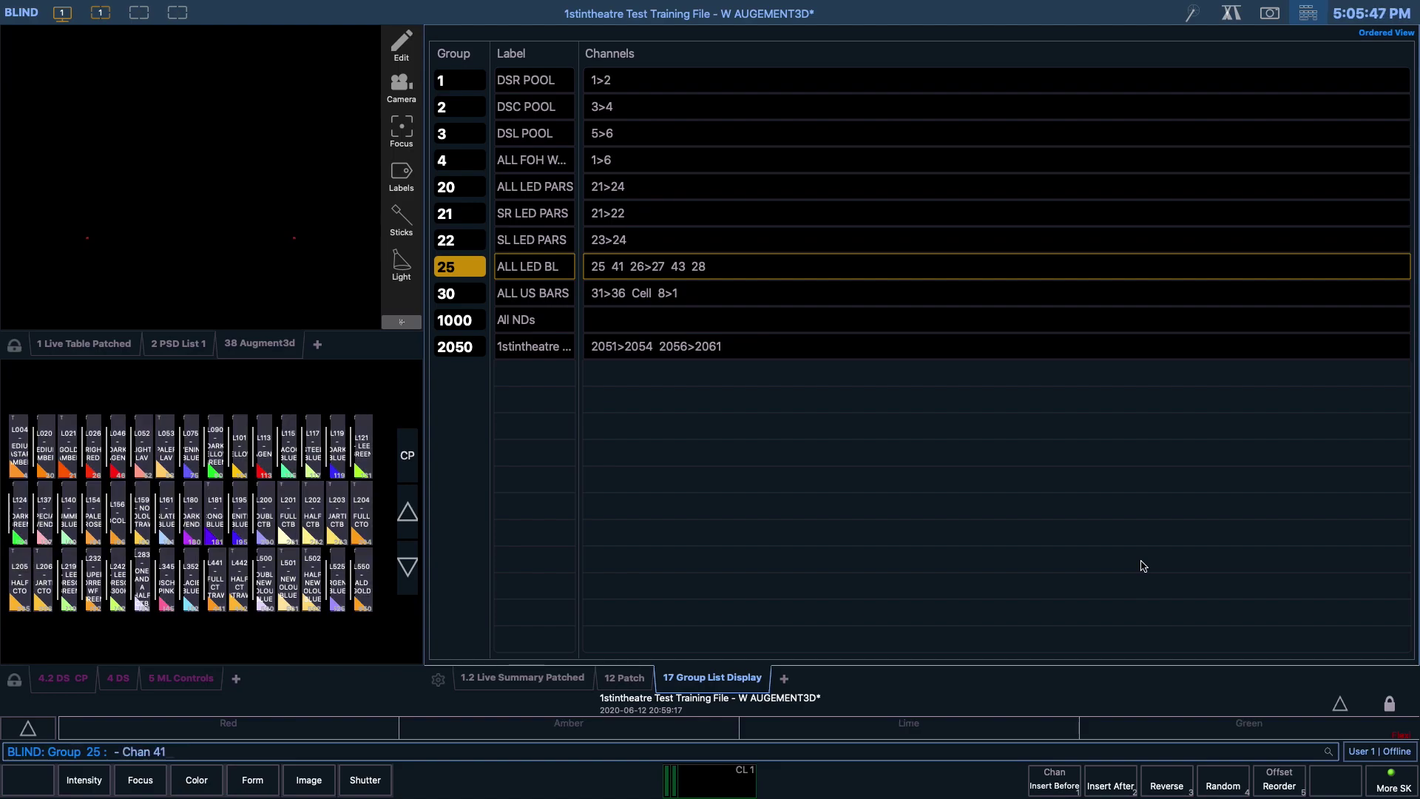
pyautogui.press('Return')
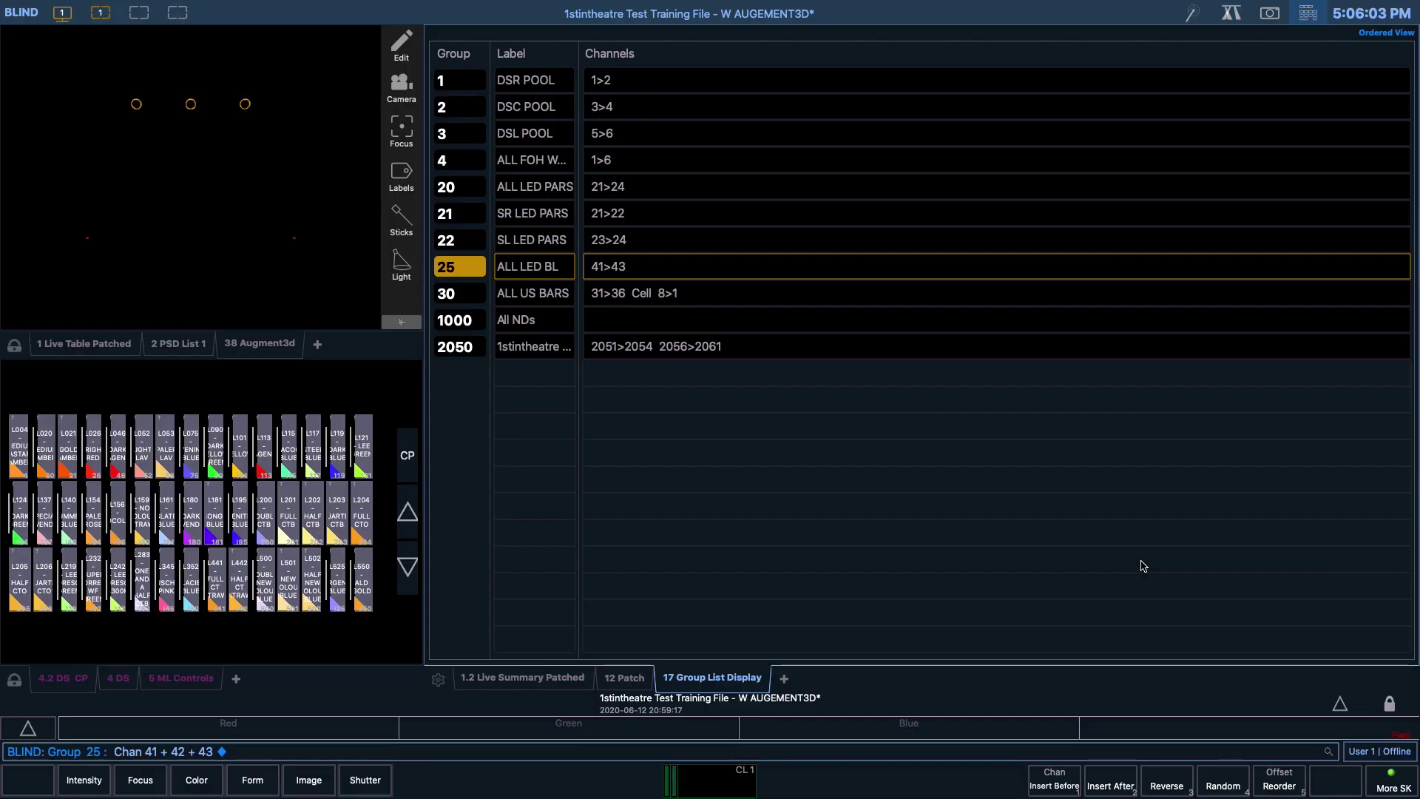
# Undo the last group 25 change, add channels 41–43 back, and clear the command line.
pyautogui.click(1316, 16)
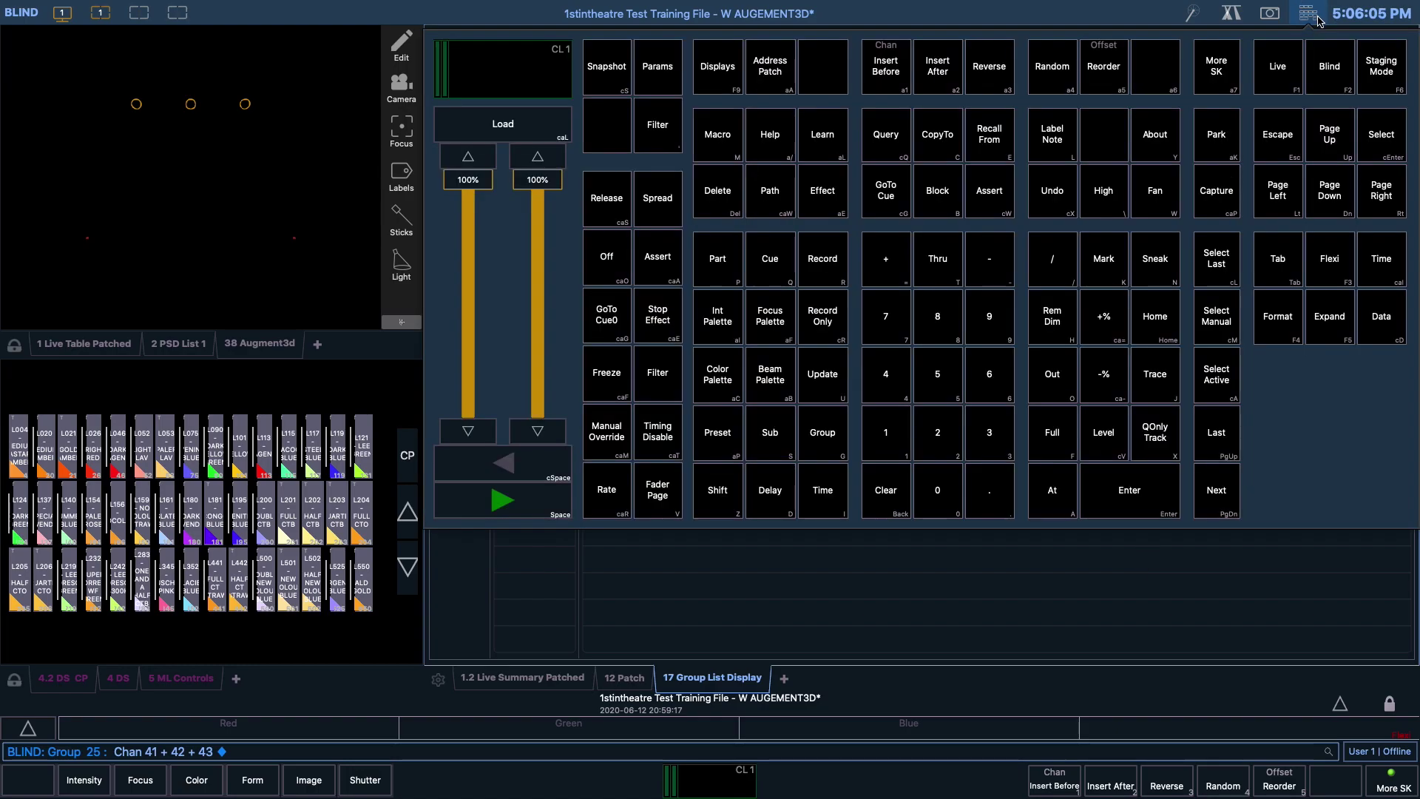
pyautogui.click(1052, 190)
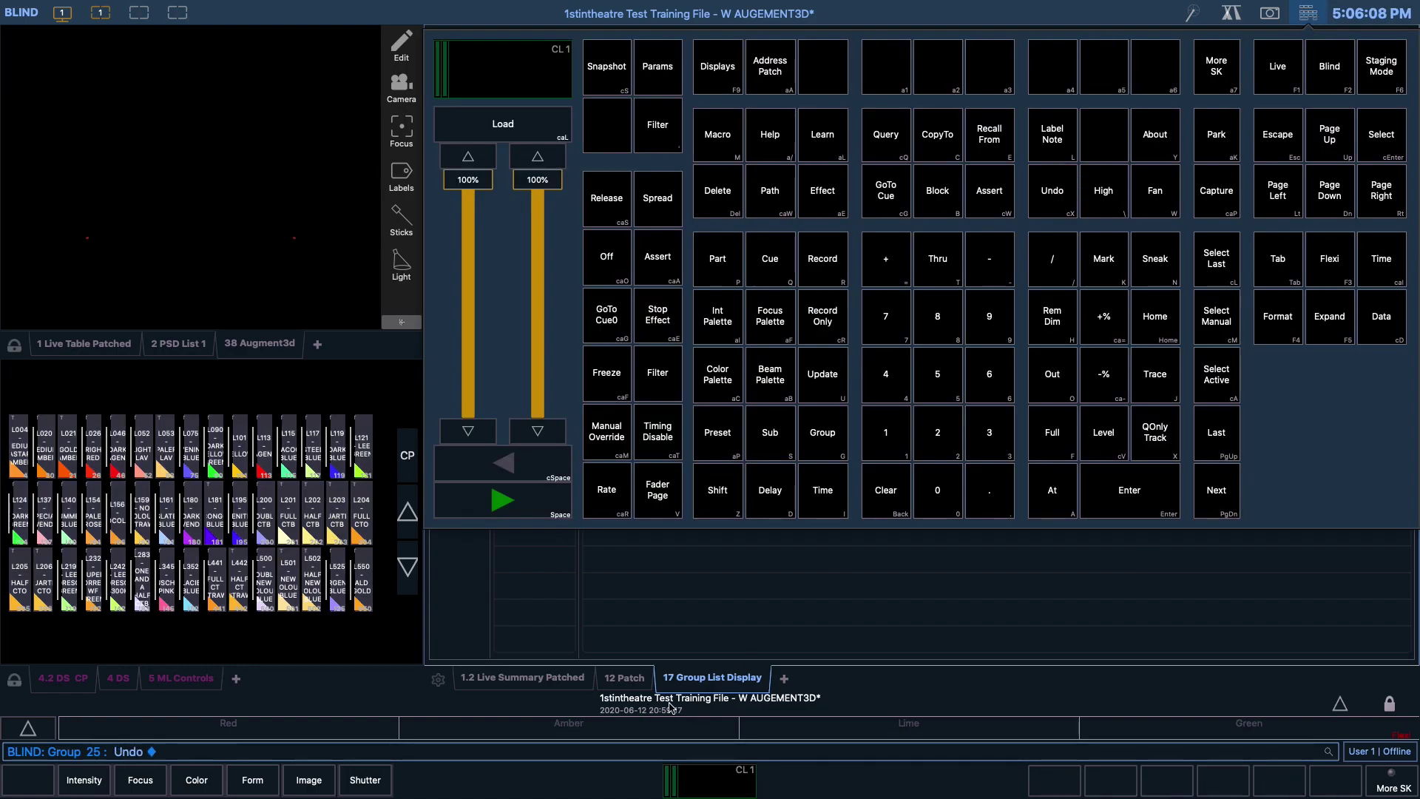
pyautogui.click(679, 625)
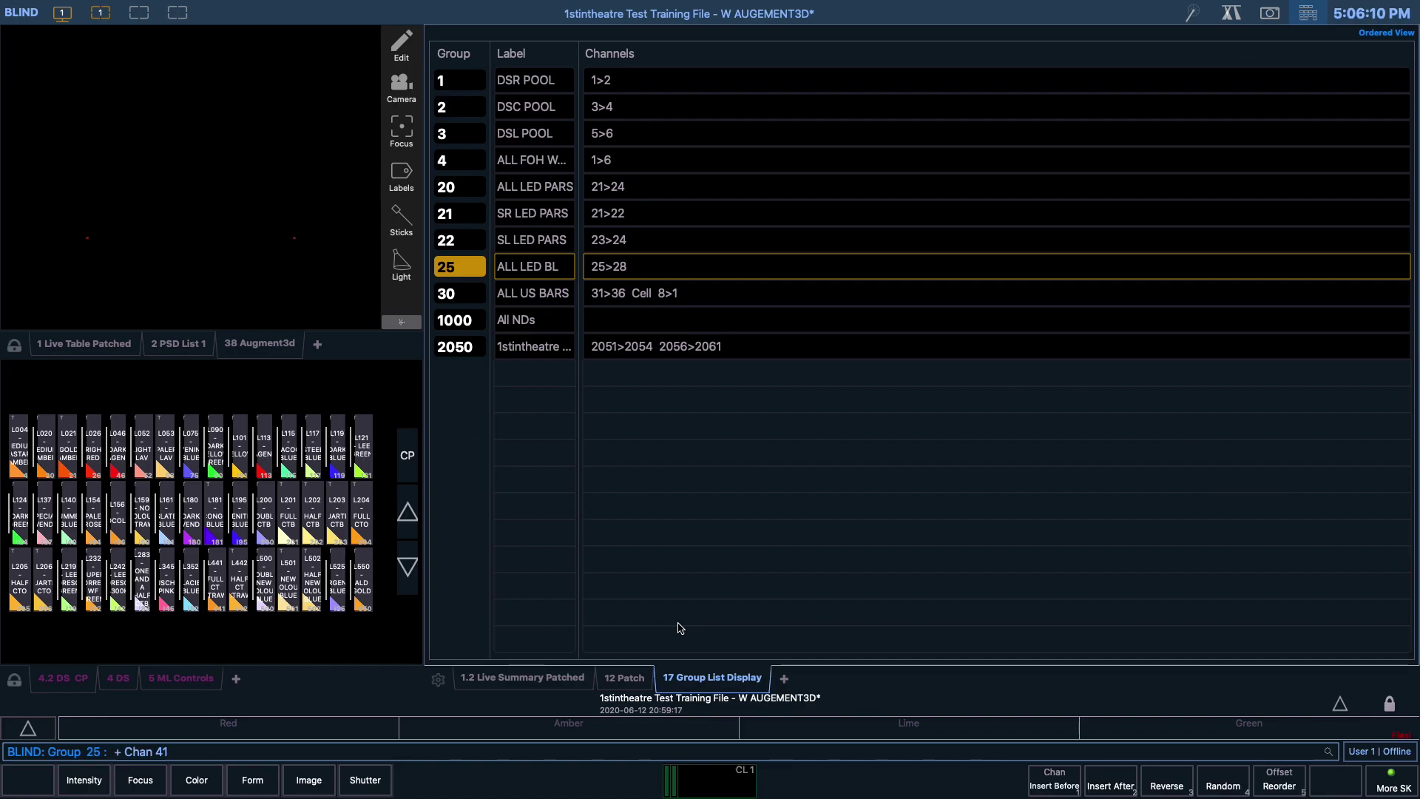
pyautogui.write('+42+43')
pyautogui.press('Return')
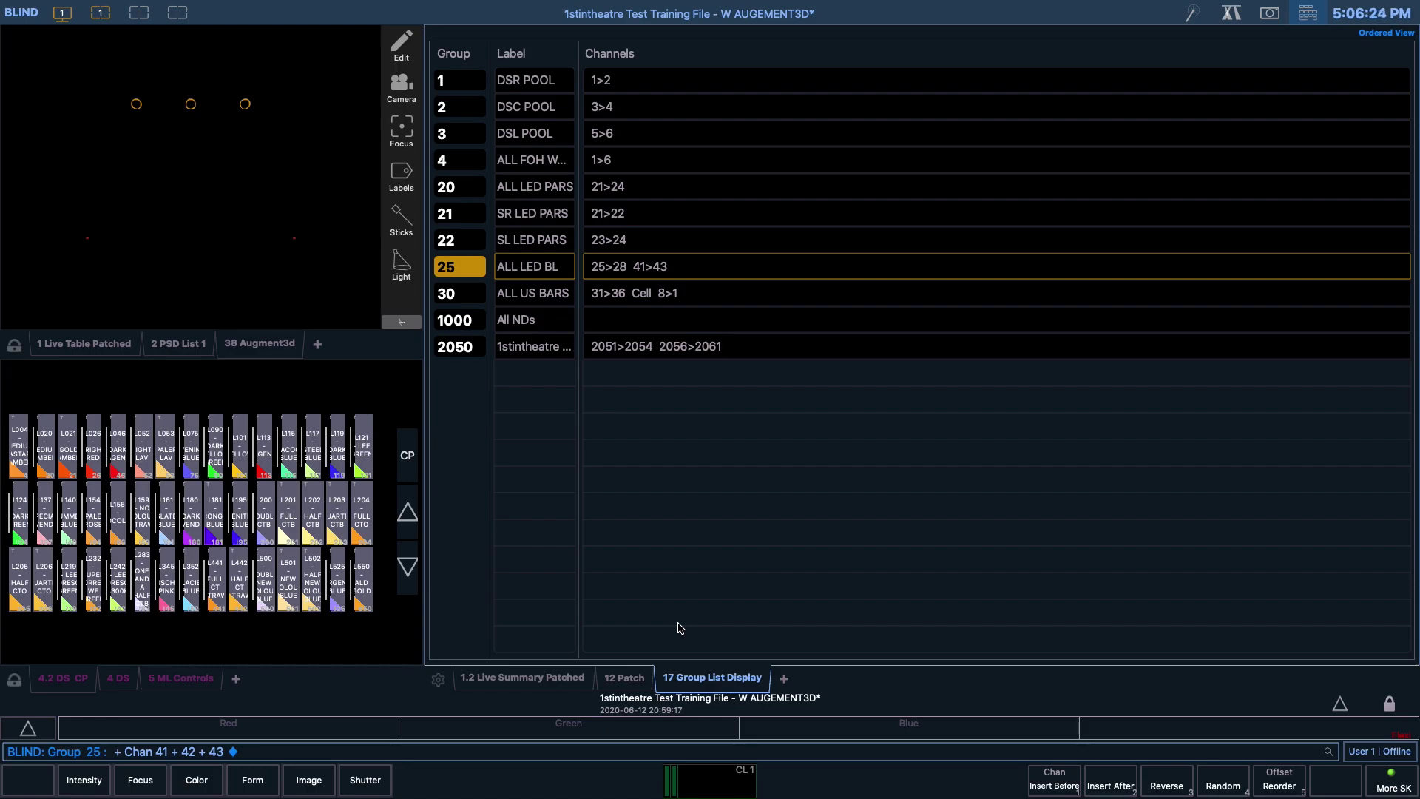
pyautogui.press('BackSpace')
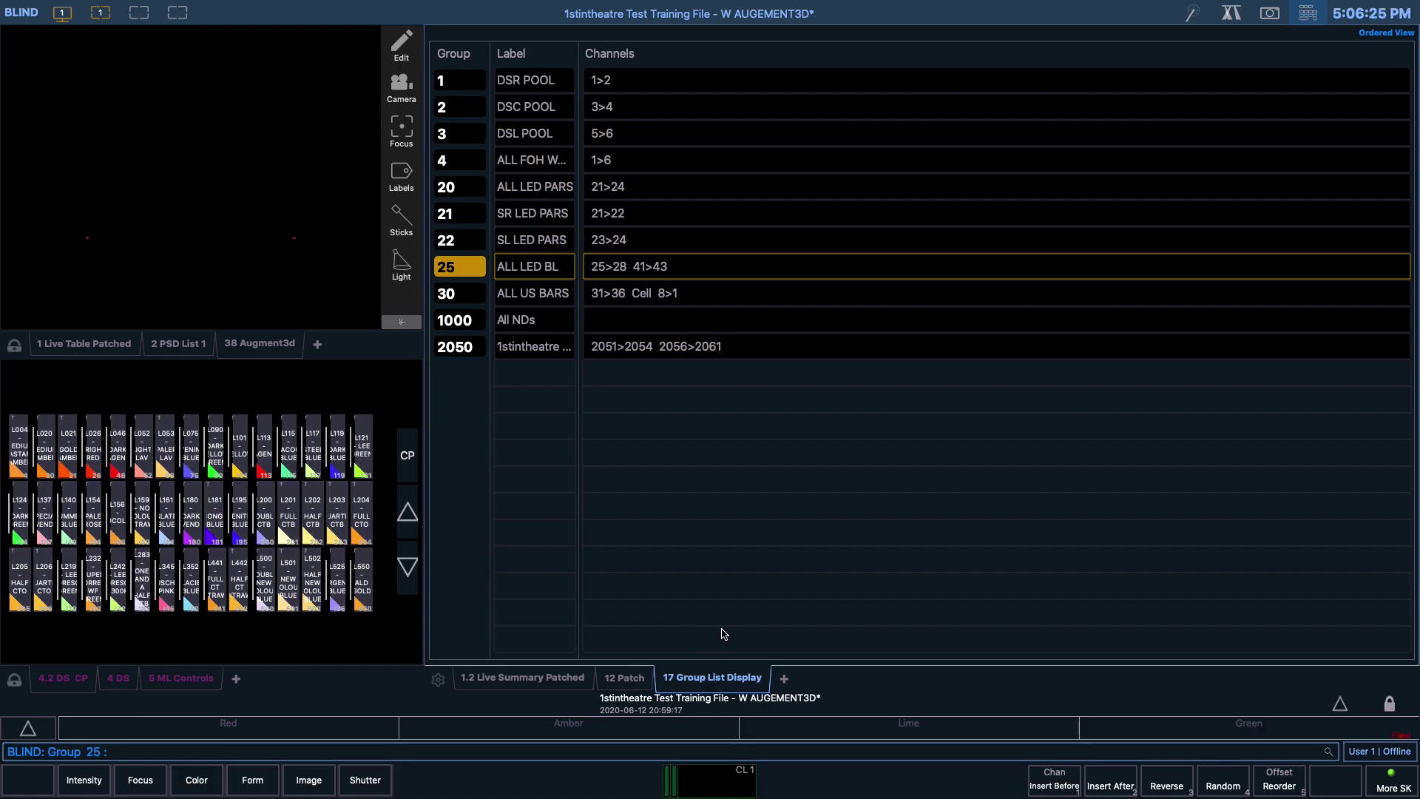
# Shuffle group 25's channels into random order, then restore ascending order.
pyautogui.click(1222, 784)
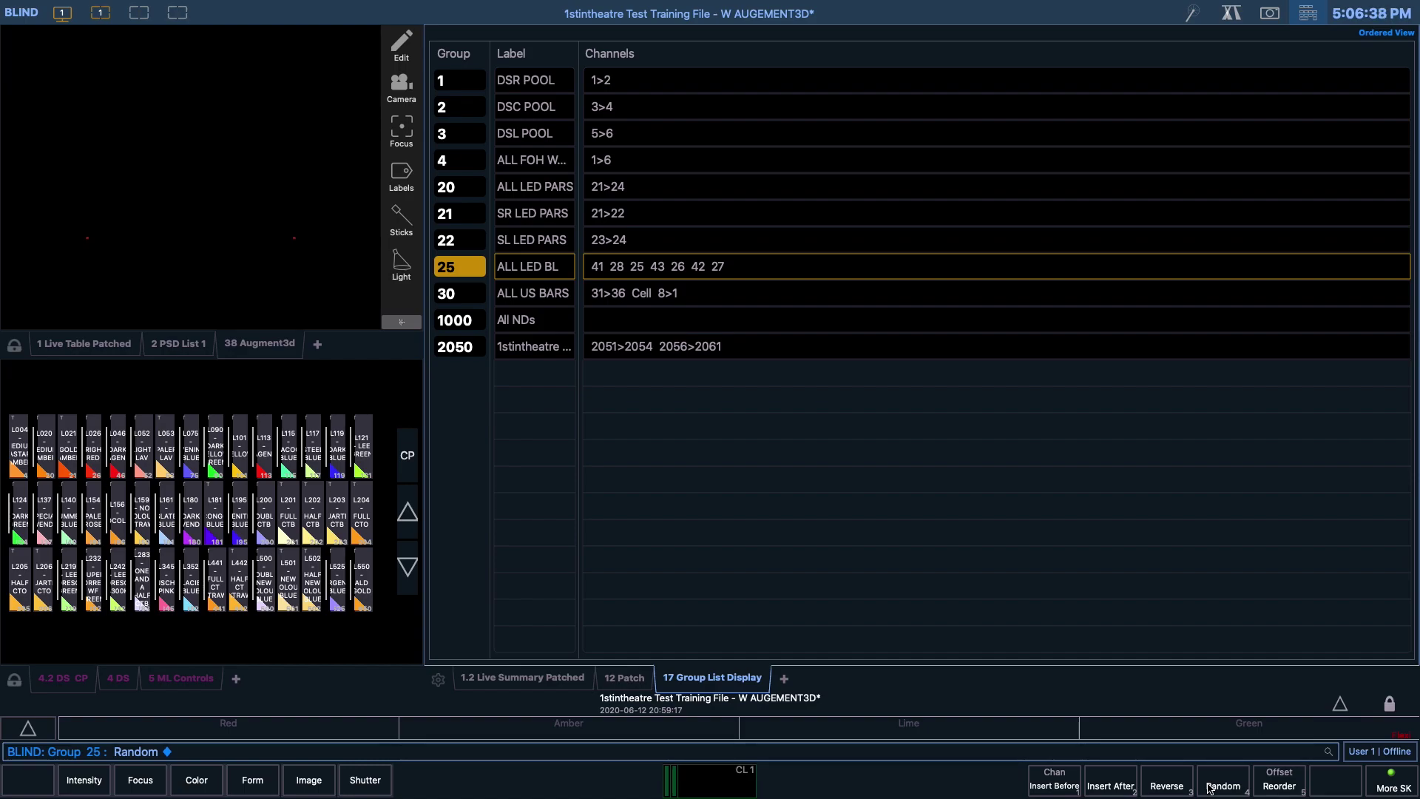
pyautogui.click(1271, 782)
pyautogui.press('Return')
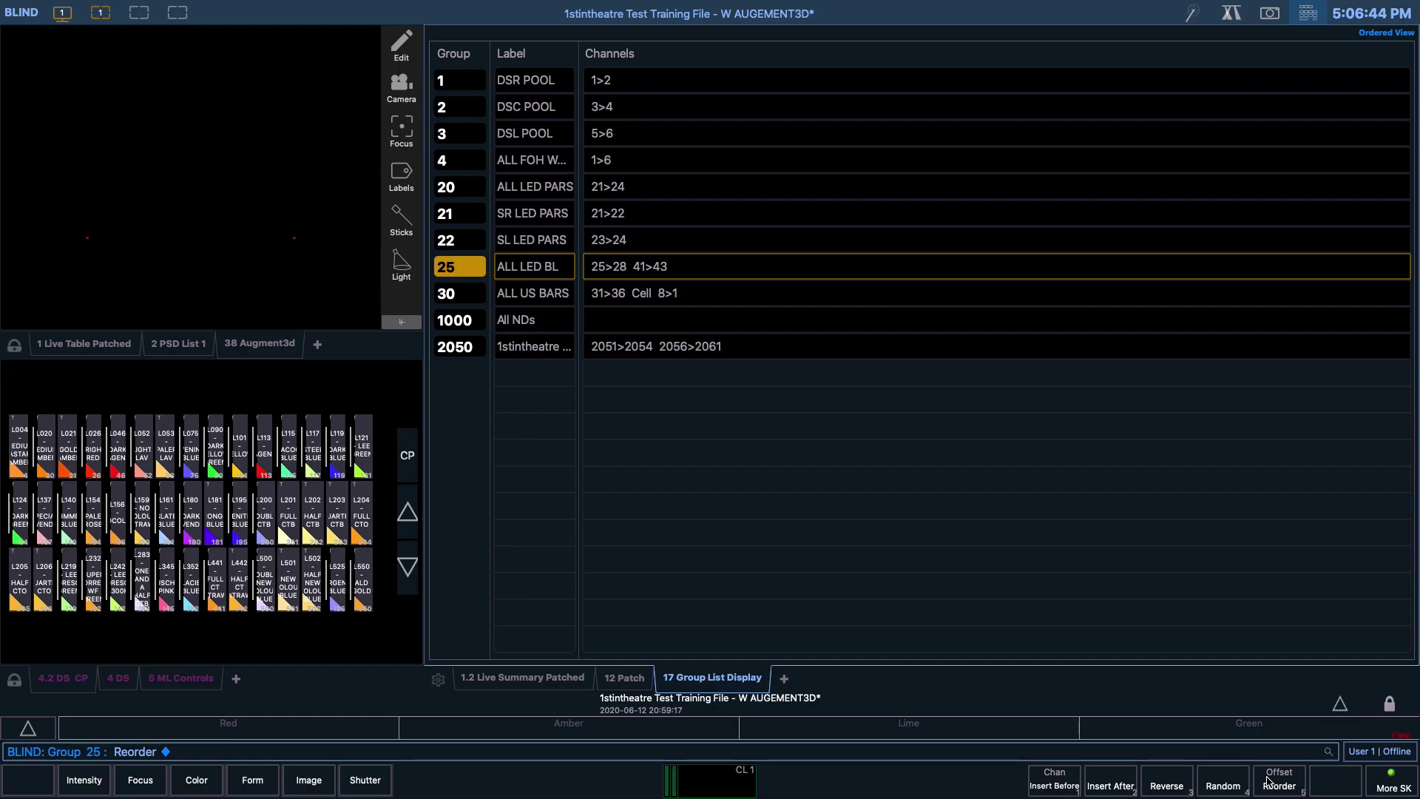
# Reverse group 25's channel order and begin copying group 25.
pyautogui.click(1183, 782)
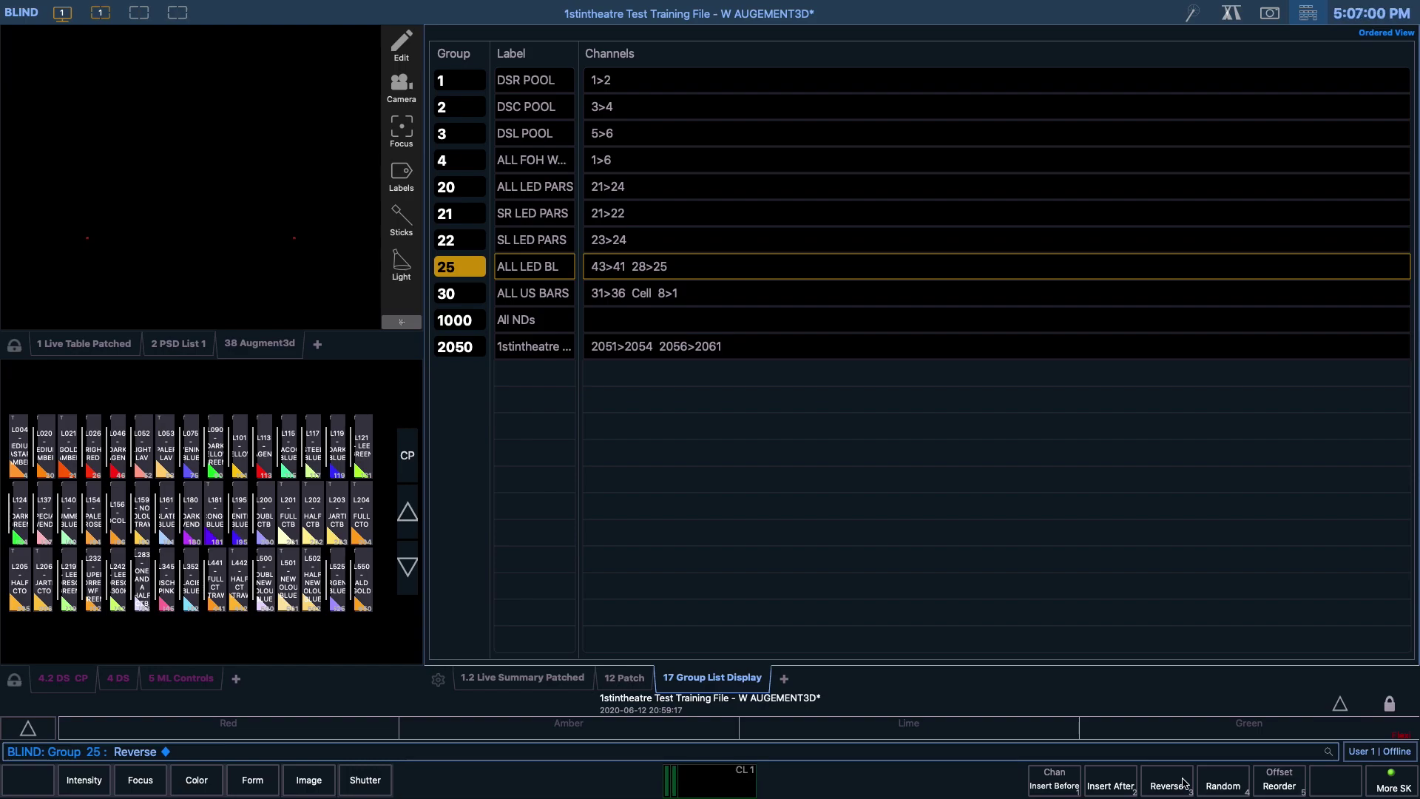
pyautogui.write('g25')
pyautogui.hotkey('ctrl', 'c')
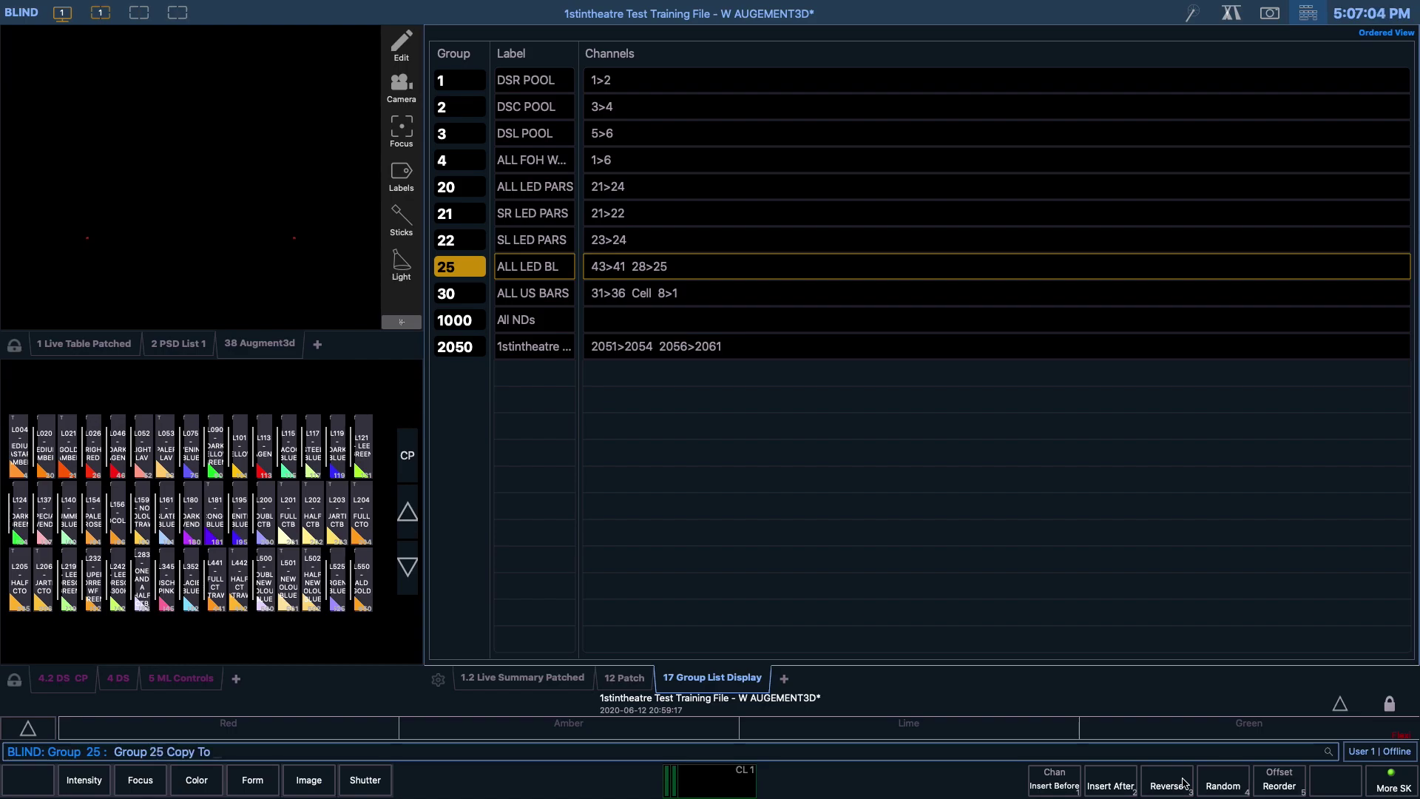
# Copy group 25 to new group 24, then start and cancel a move of group 24.
pyautogui.write('24')
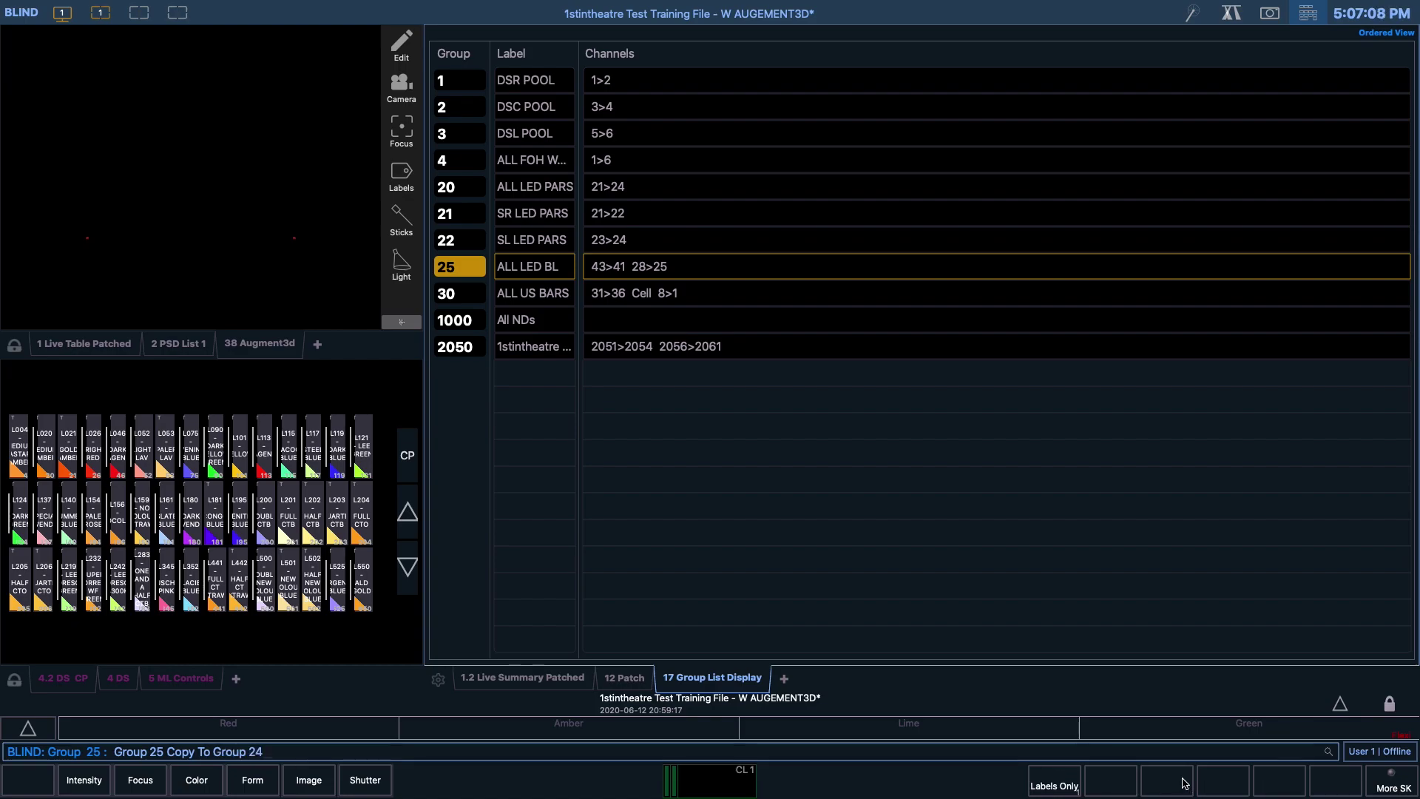
pyautogui.press('Return')
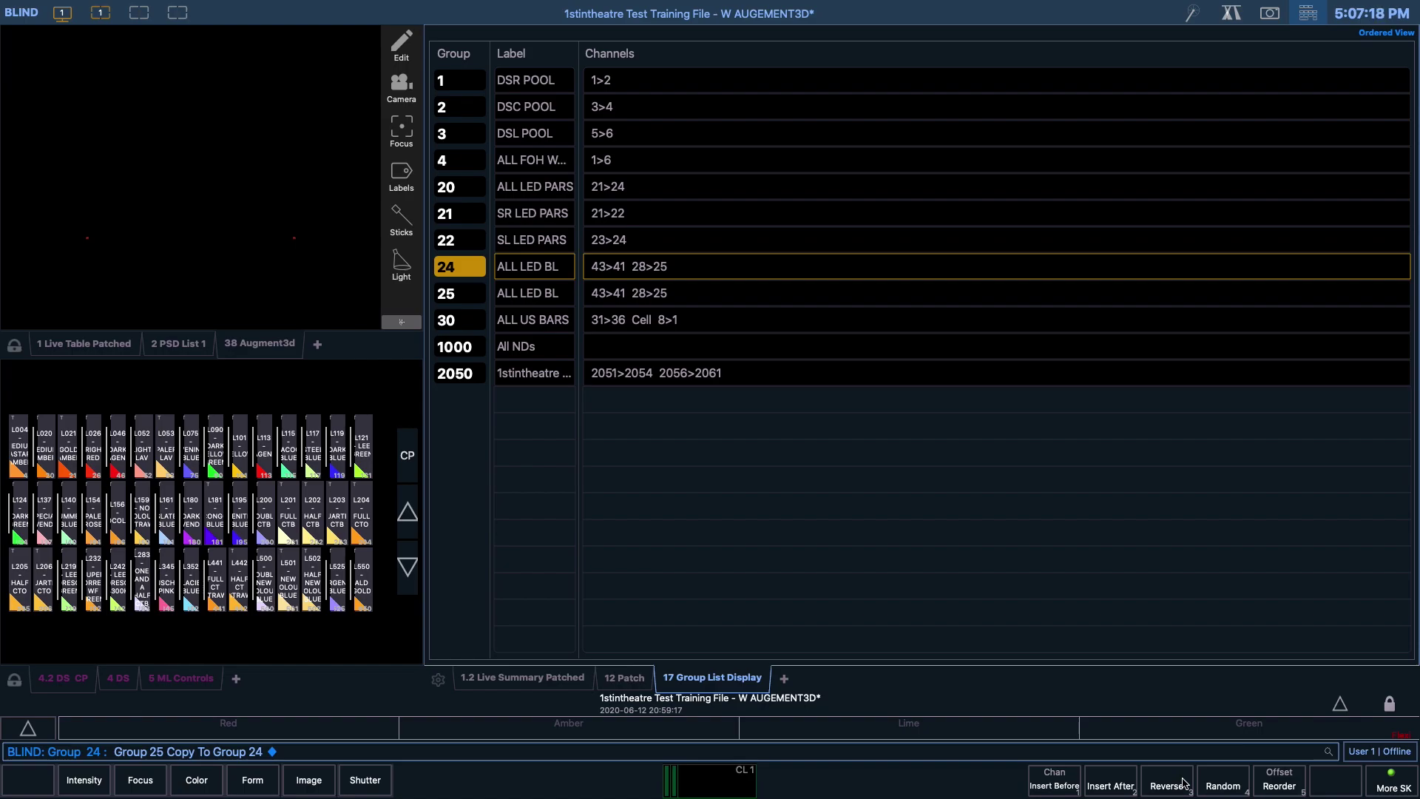
pyautogui.press('g')
pyautogui.press('2')
pyautogui.press('4')
pyautogui.hotkey('ctrl', 'm')
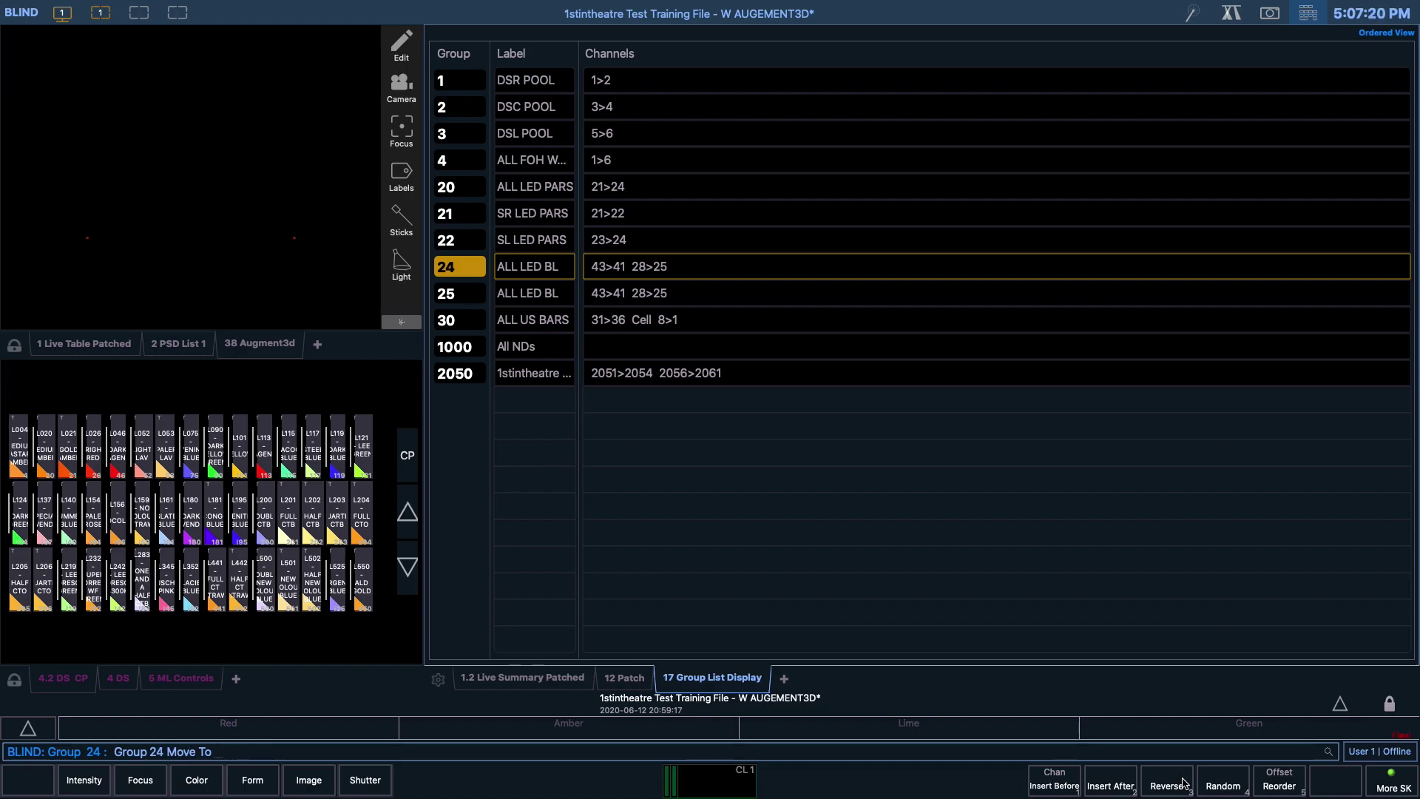
pyautogui.press('BackSpace')
pyautogui.press('BackSpace')
pyautogui.press('BackSpace')
# Move group 30 to group 31, then move it back to 30.
pyautogui.write('30')
pyautogui.hotkey('alt', 'm')
pyautogui.write('1')
pyautogui.press('Return')
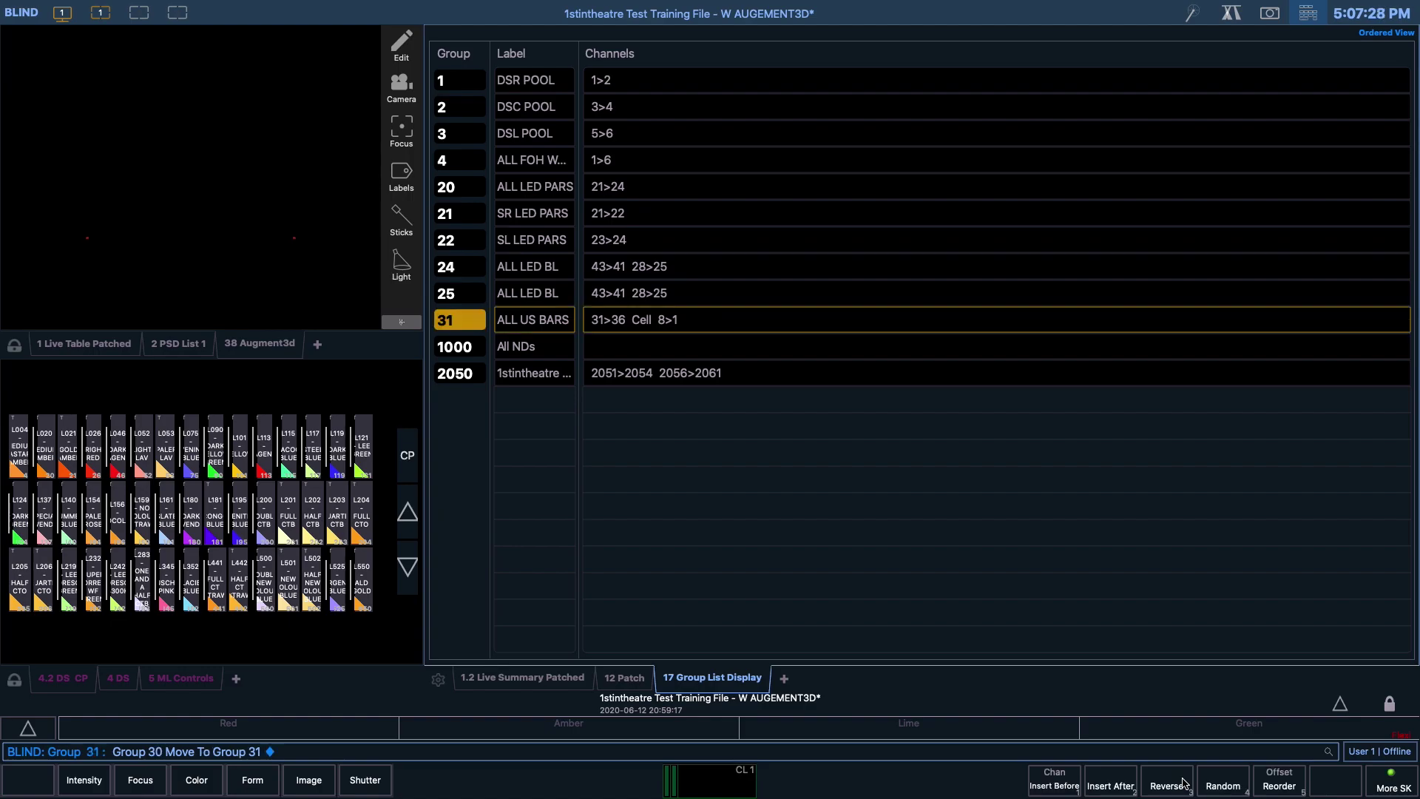
pyautogui.write('g31')
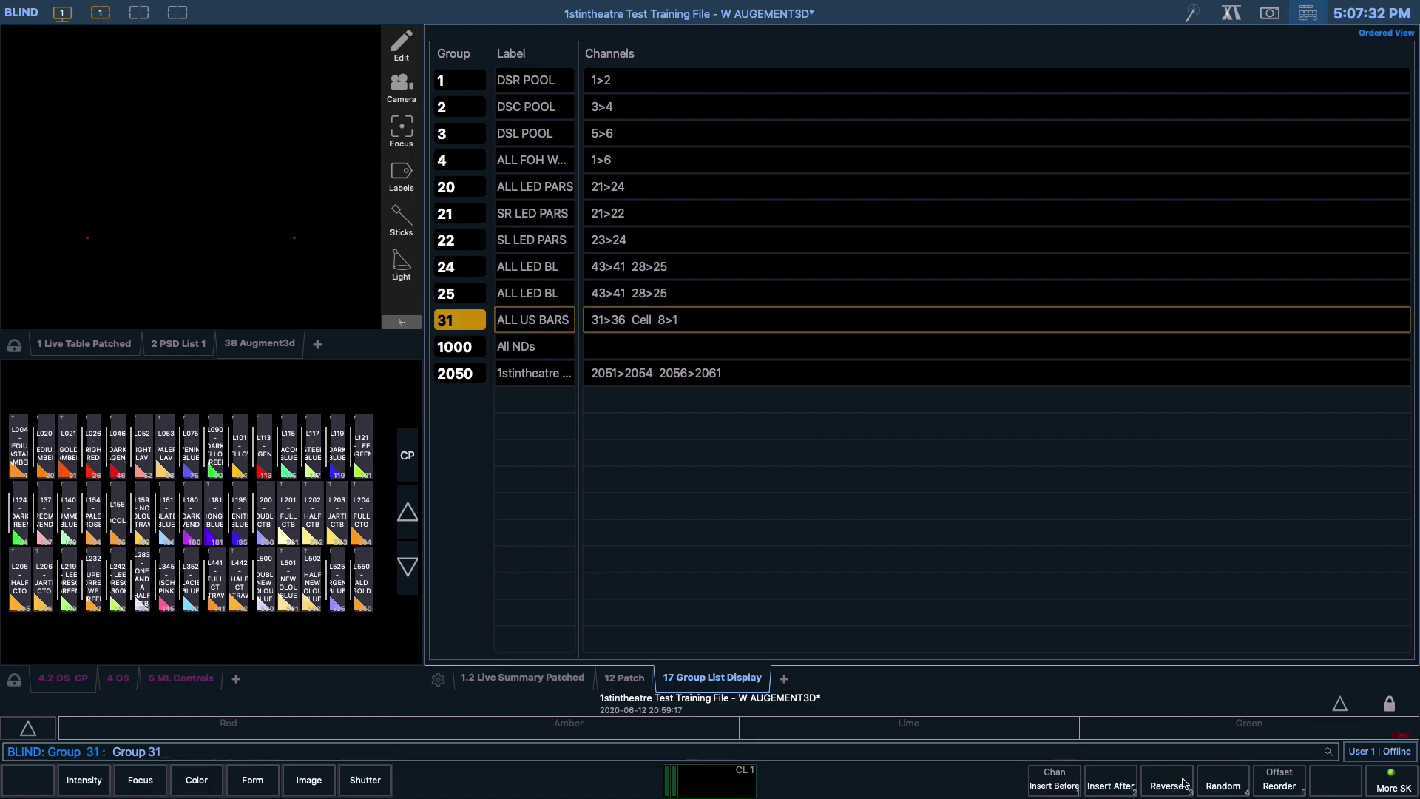
pyautogui.hotkey('ctrl', 'q')
pyautogui.hotkey('ctrl', 'q')
pyautogui.write('g30')
pyautogui.press('Return')
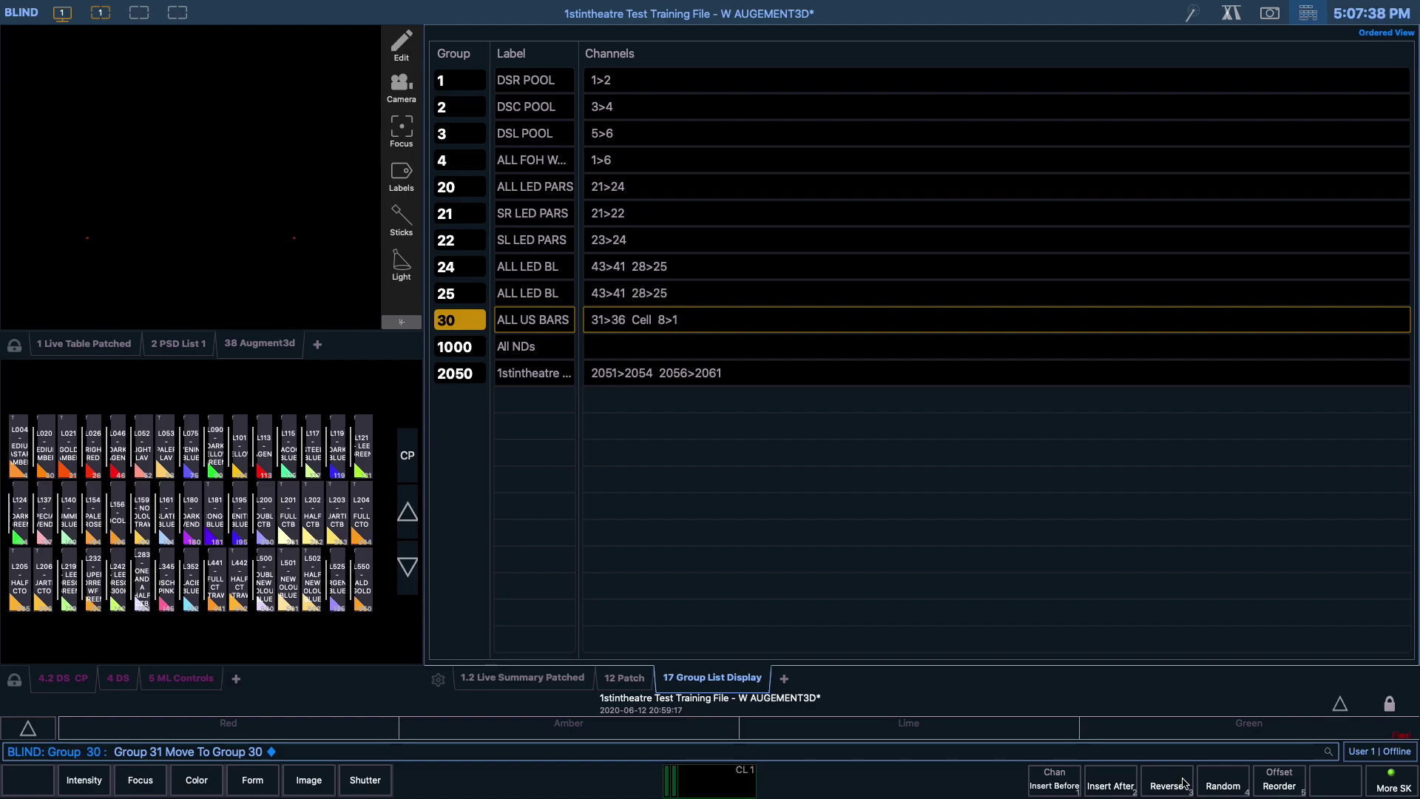
# Delete group 25 using the on-screen keypad's Delete key.
pyautogui.click(1306, 13)
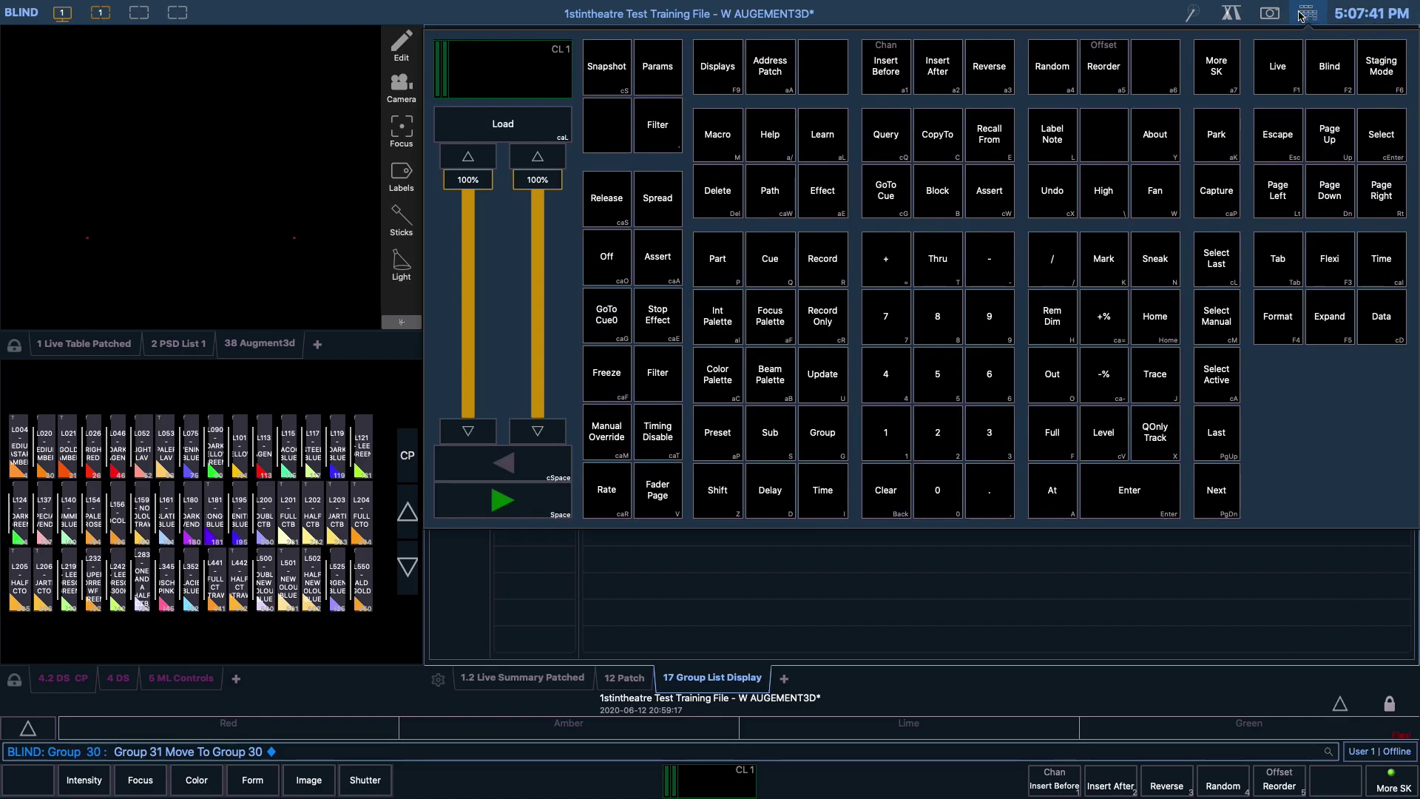
pyautogui.click(710, 206)
pyautogui.write('g')
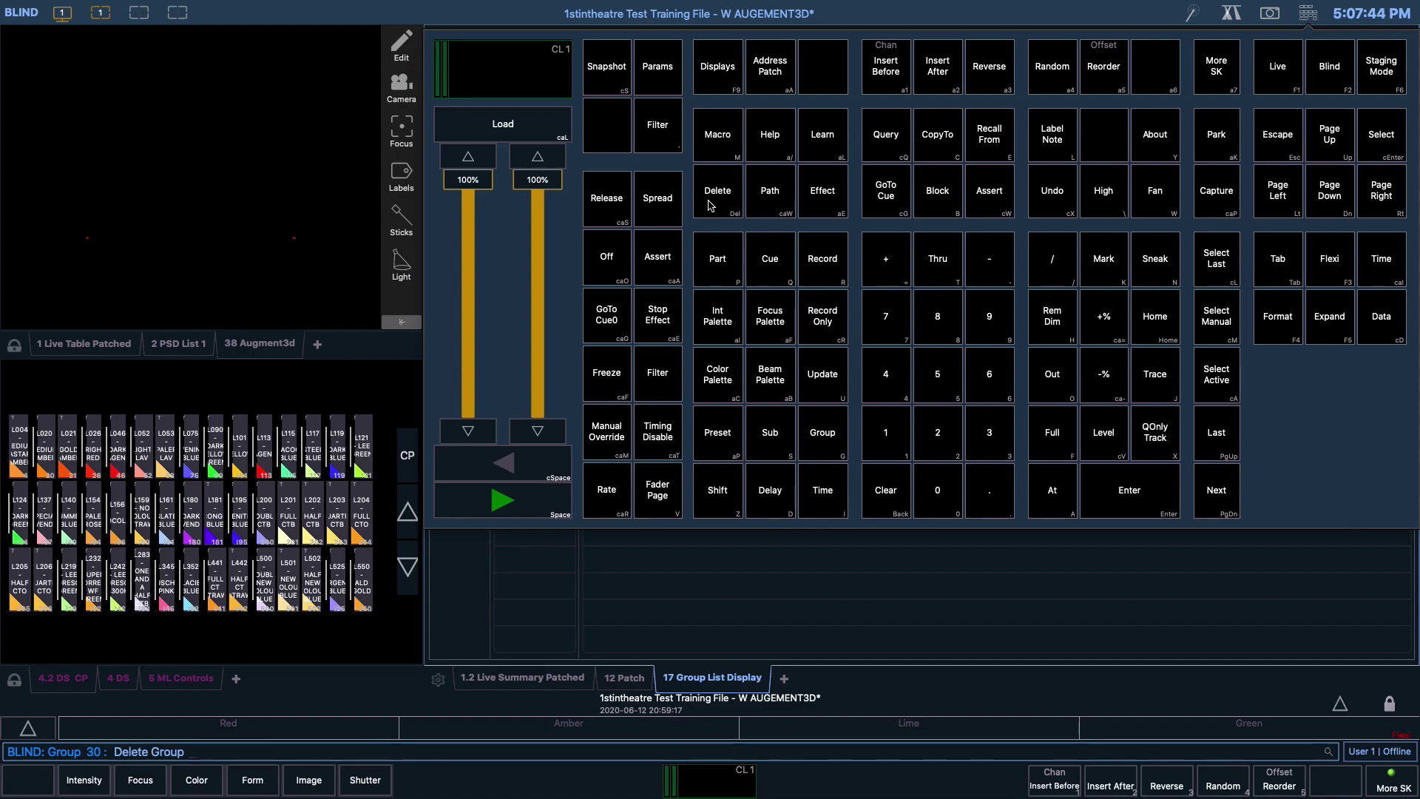
pyautogui.write('25')
pyautogui.press('Return')
pyautogui.click(1307, 13)
pyautogui.click(626, 446)
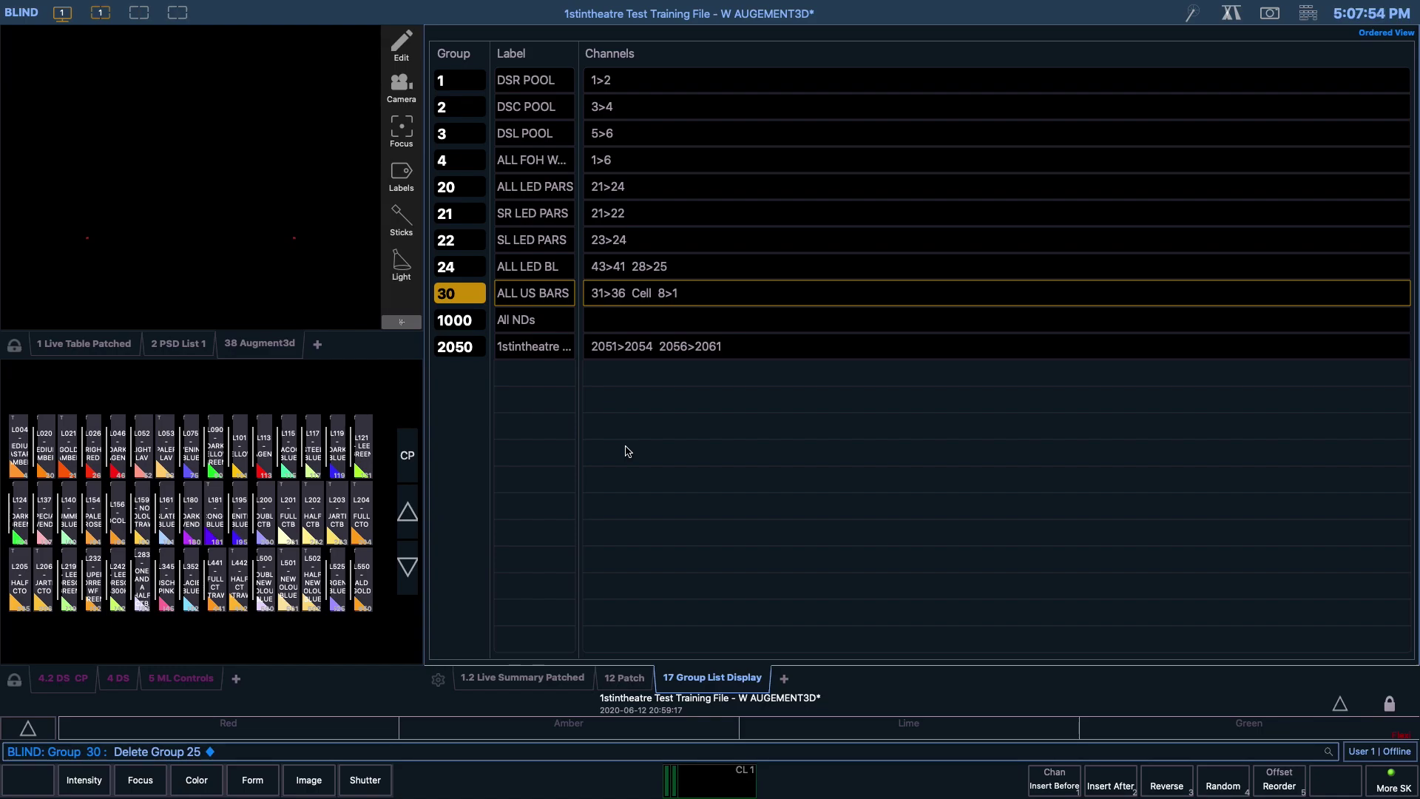
# Create a new empty group 41.
pyautogui.press('g')
pyautogui.write('41')
pyautogui.press('Return')
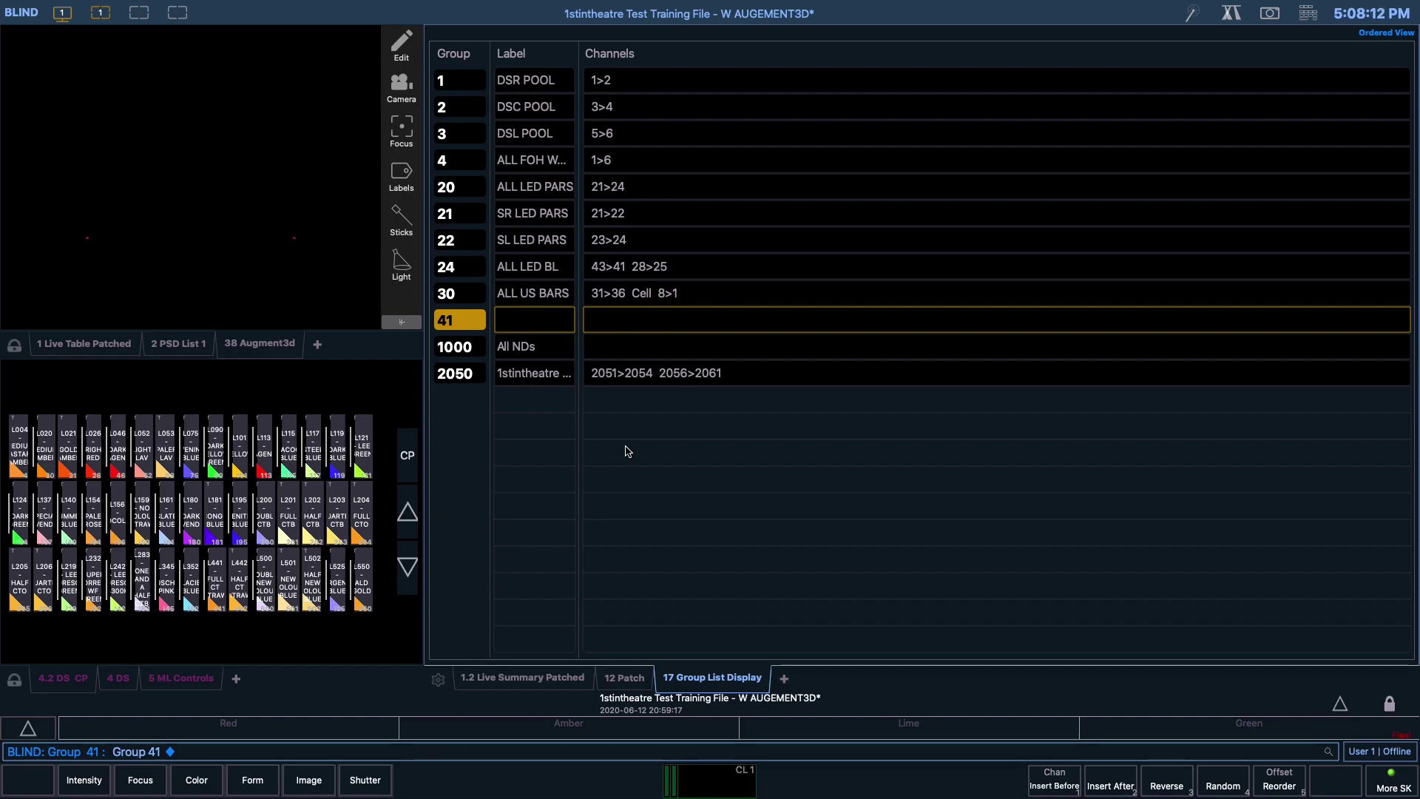
# Assign channels 41 thru 43 to group 41 and label it 'Aluzoom BL'.
pyautogui.press('BackSpace')
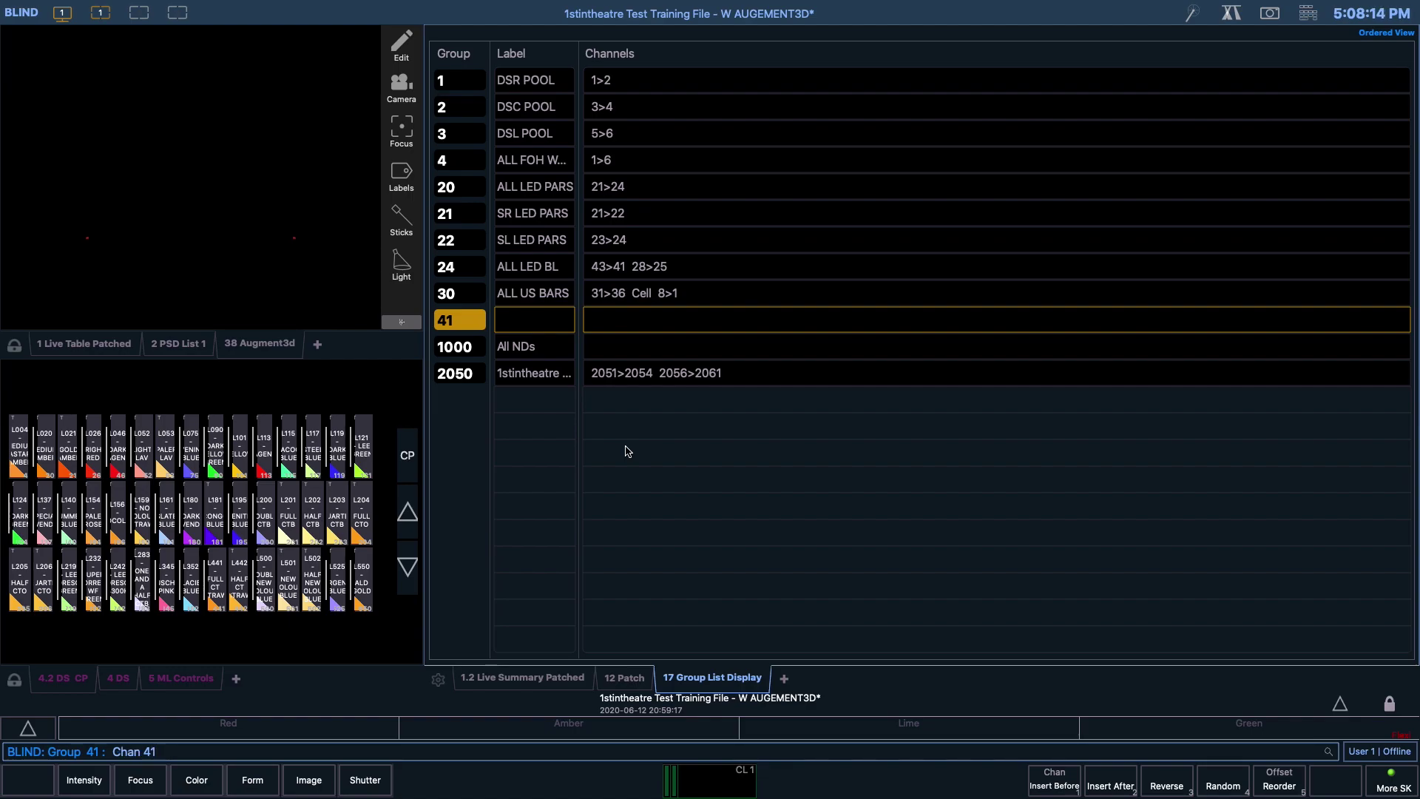
pyautogui.write('t43')
pyautogui.press('Return')
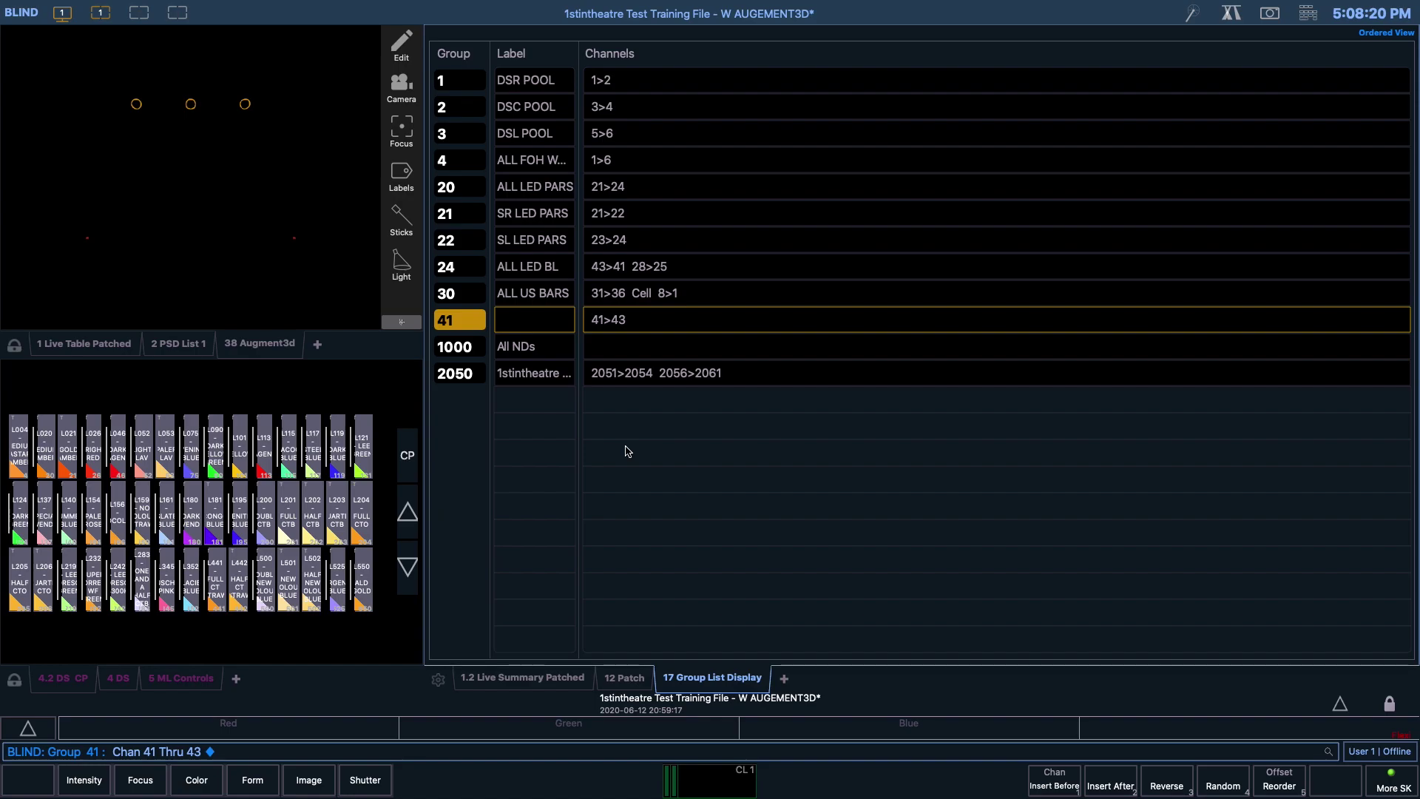
pyautogui.write('l ')
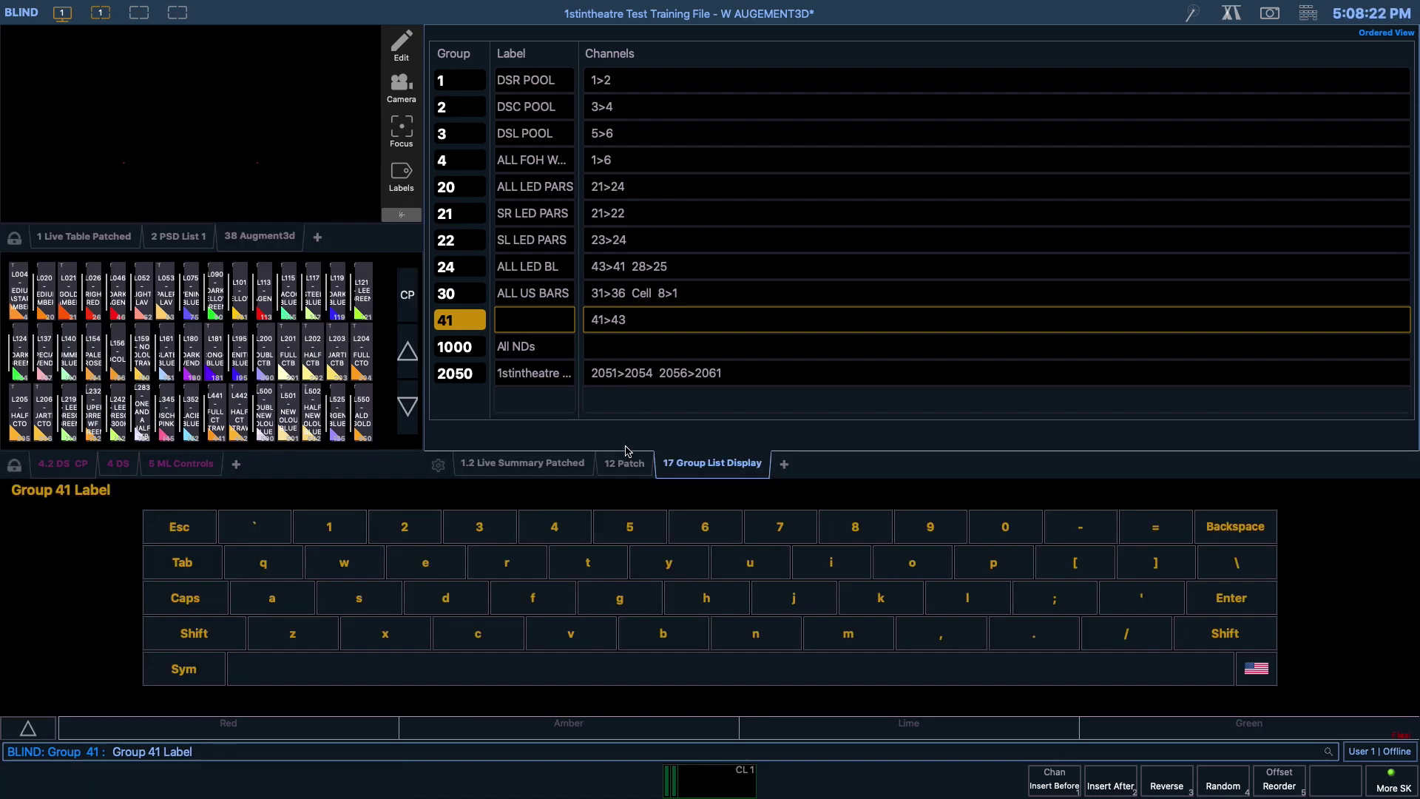
pyautogui.write('Aluzoo')
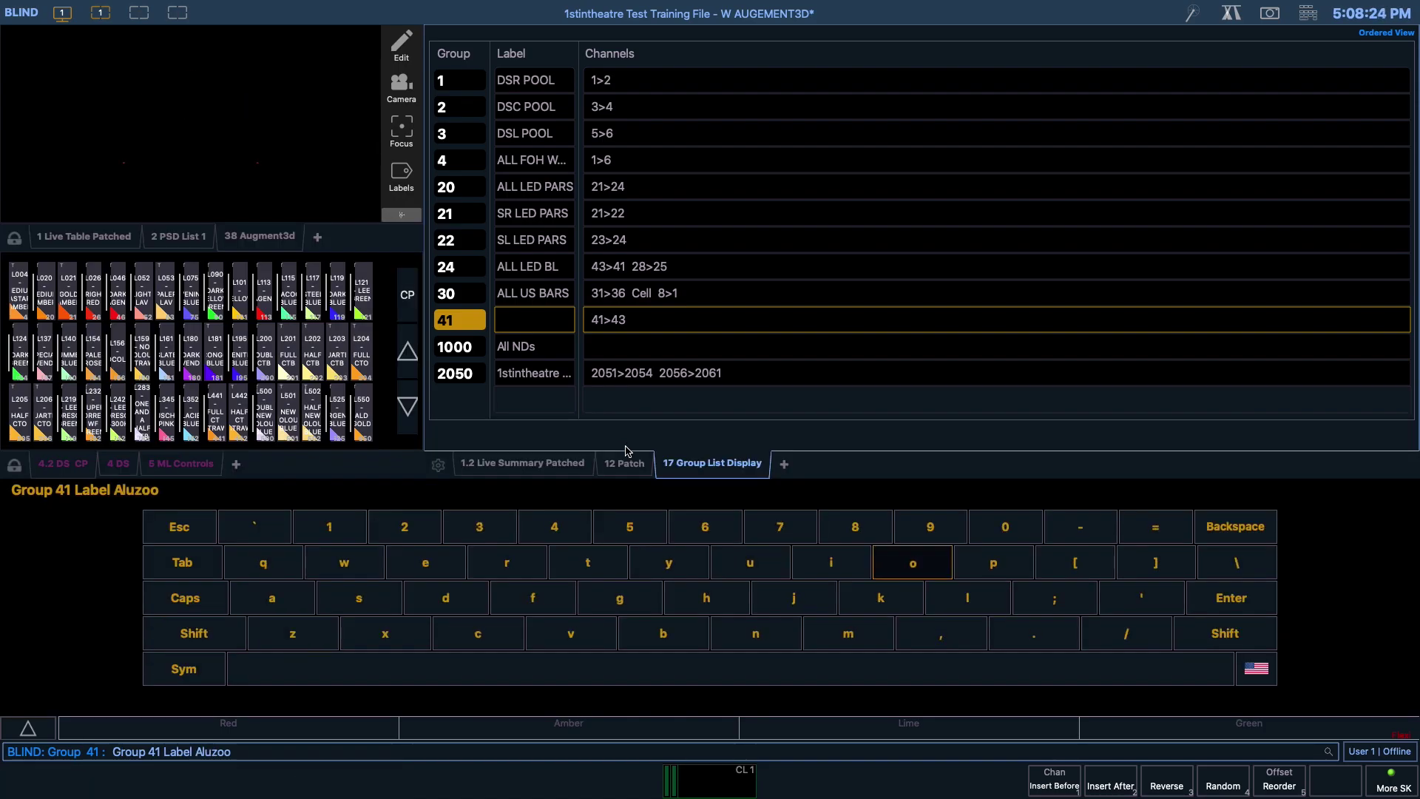
pyautogui.write('m BL')
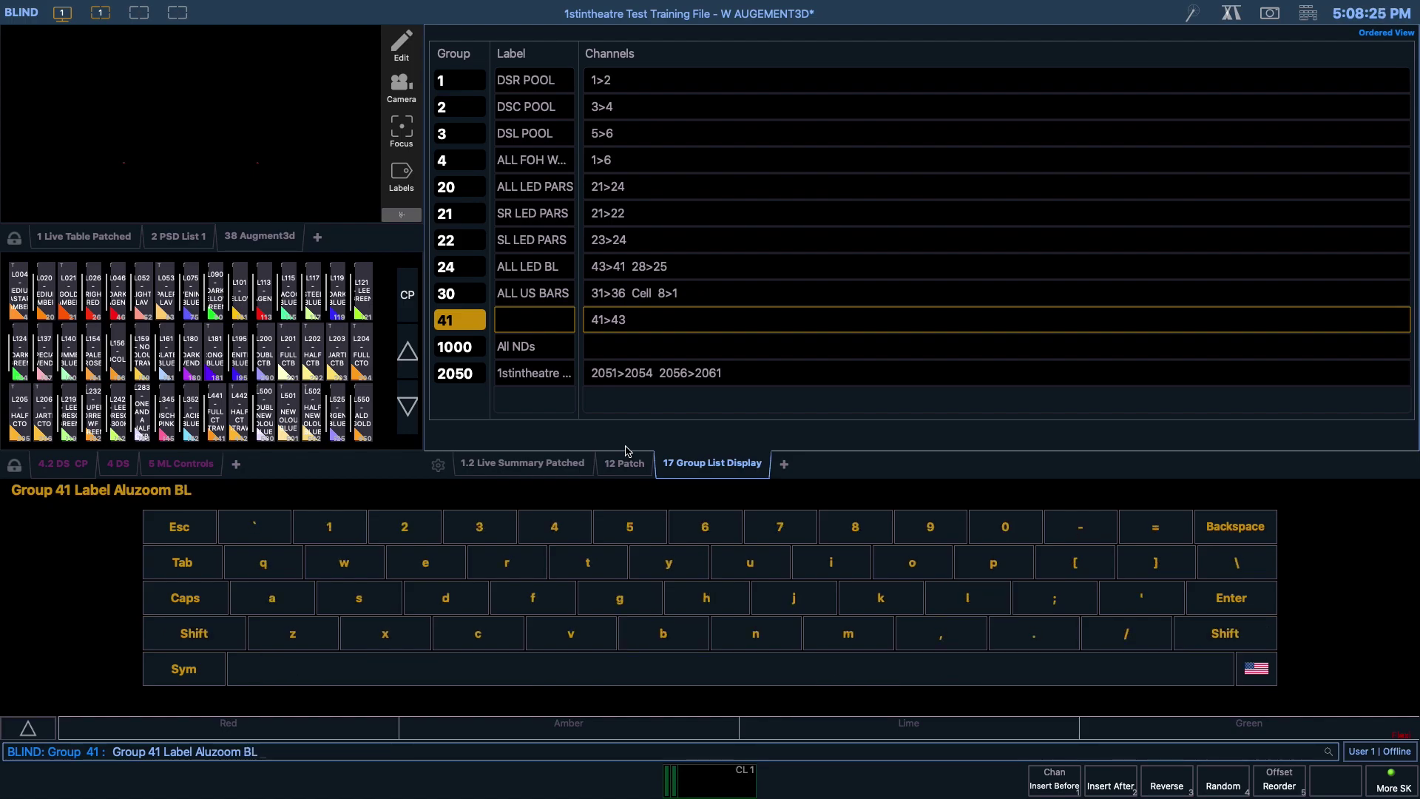
pyautogui.press('Return')
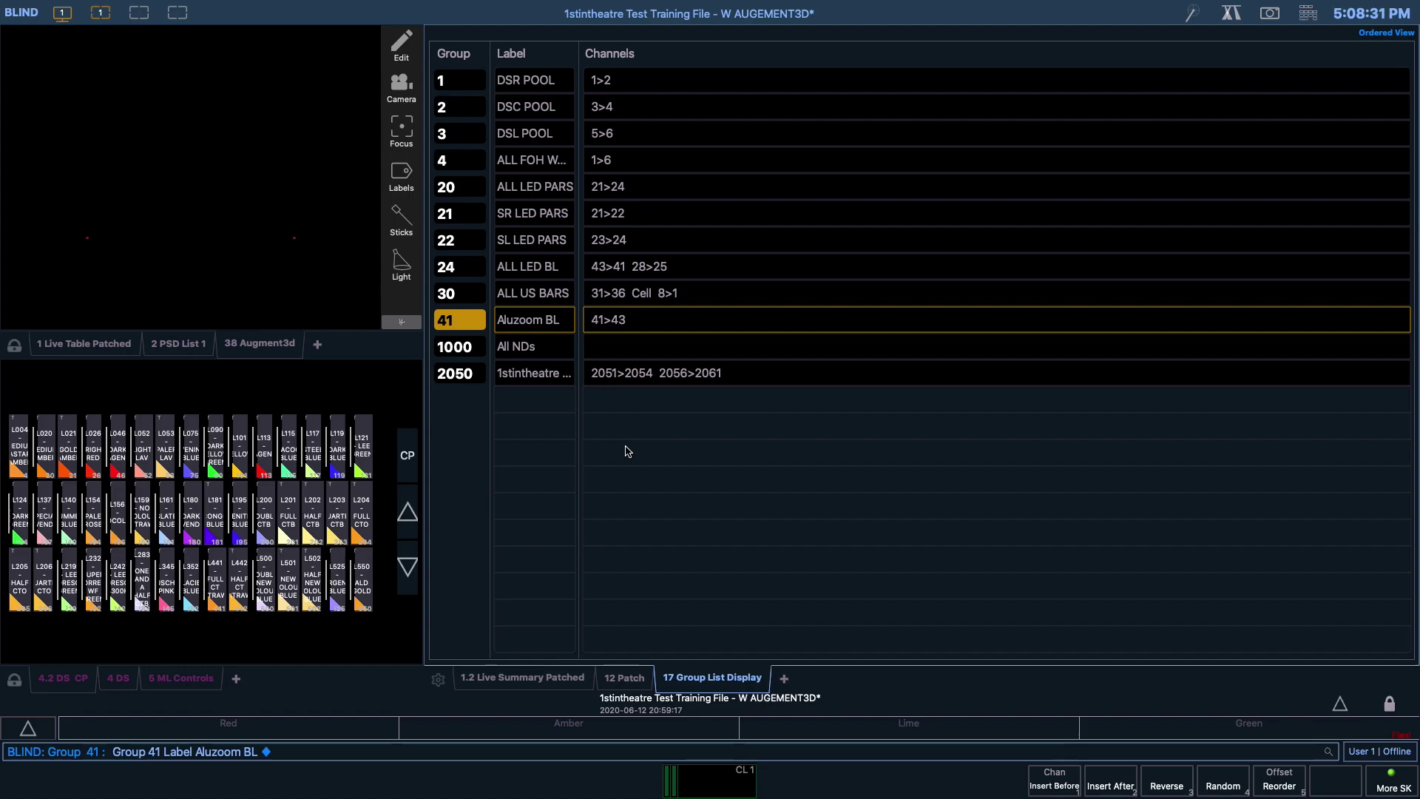
# In Live, record channels 25 thru 28 as group 25 and label it 'Hexpar BL'.
pyautogui.press('F1')
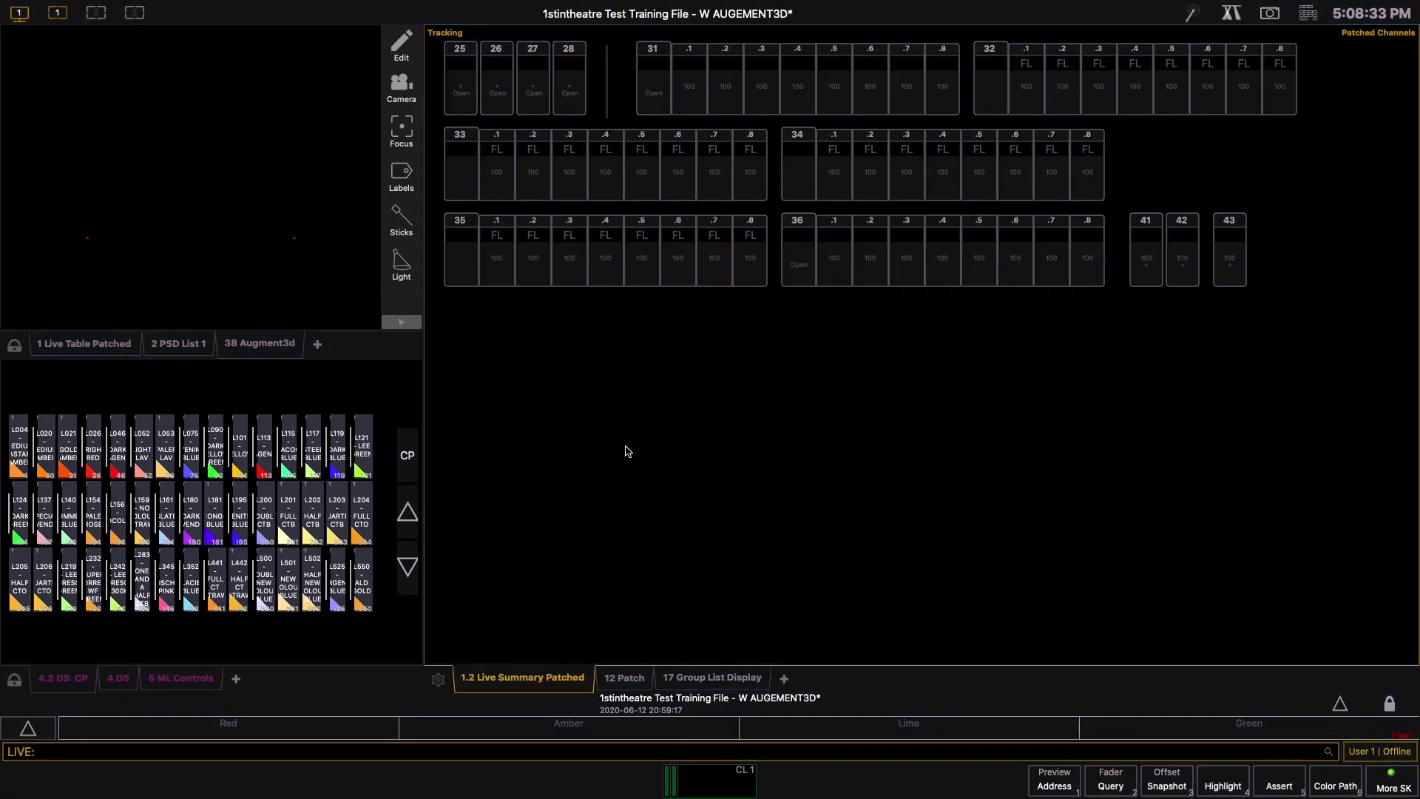
pyautogui.write('c25t28rg')
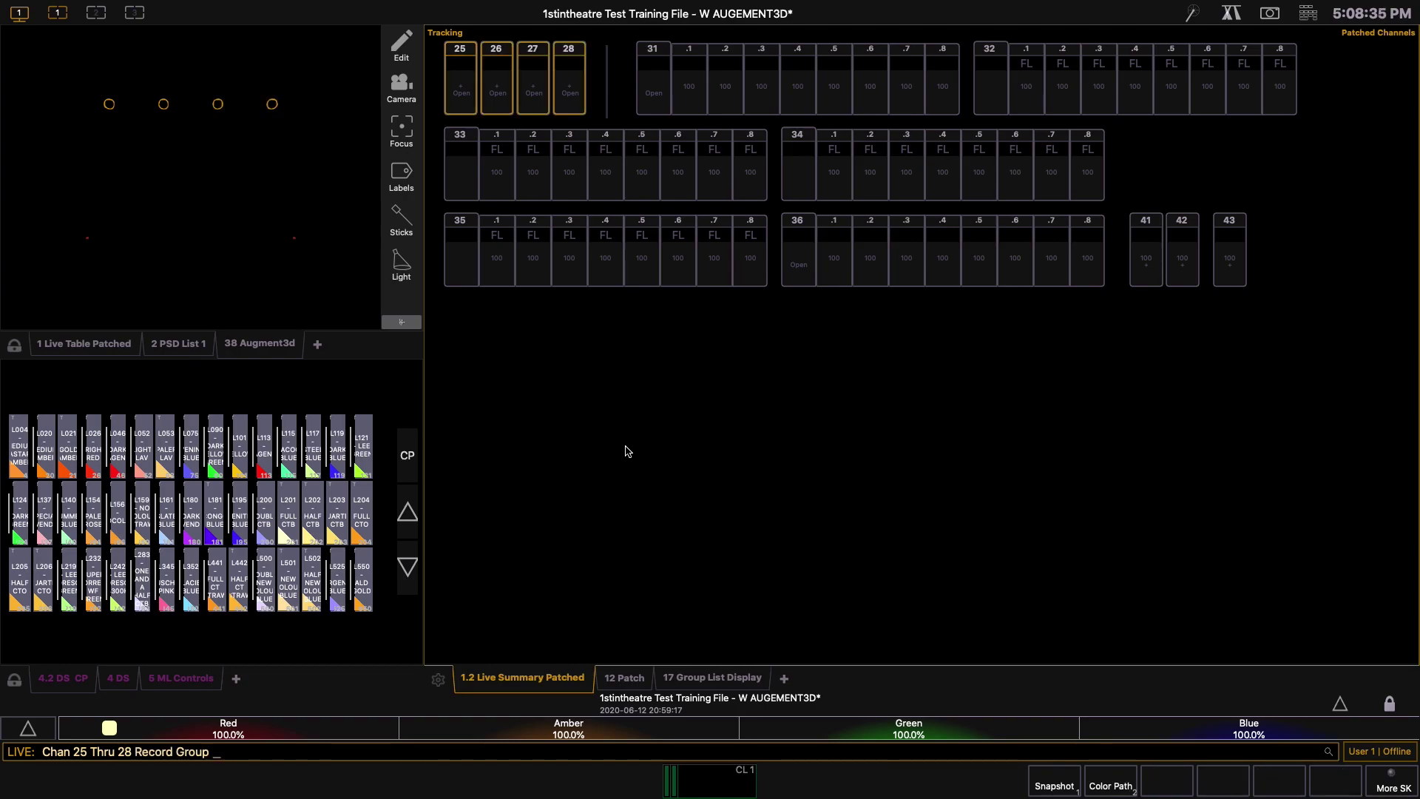
pyautogui.write('25 Label')
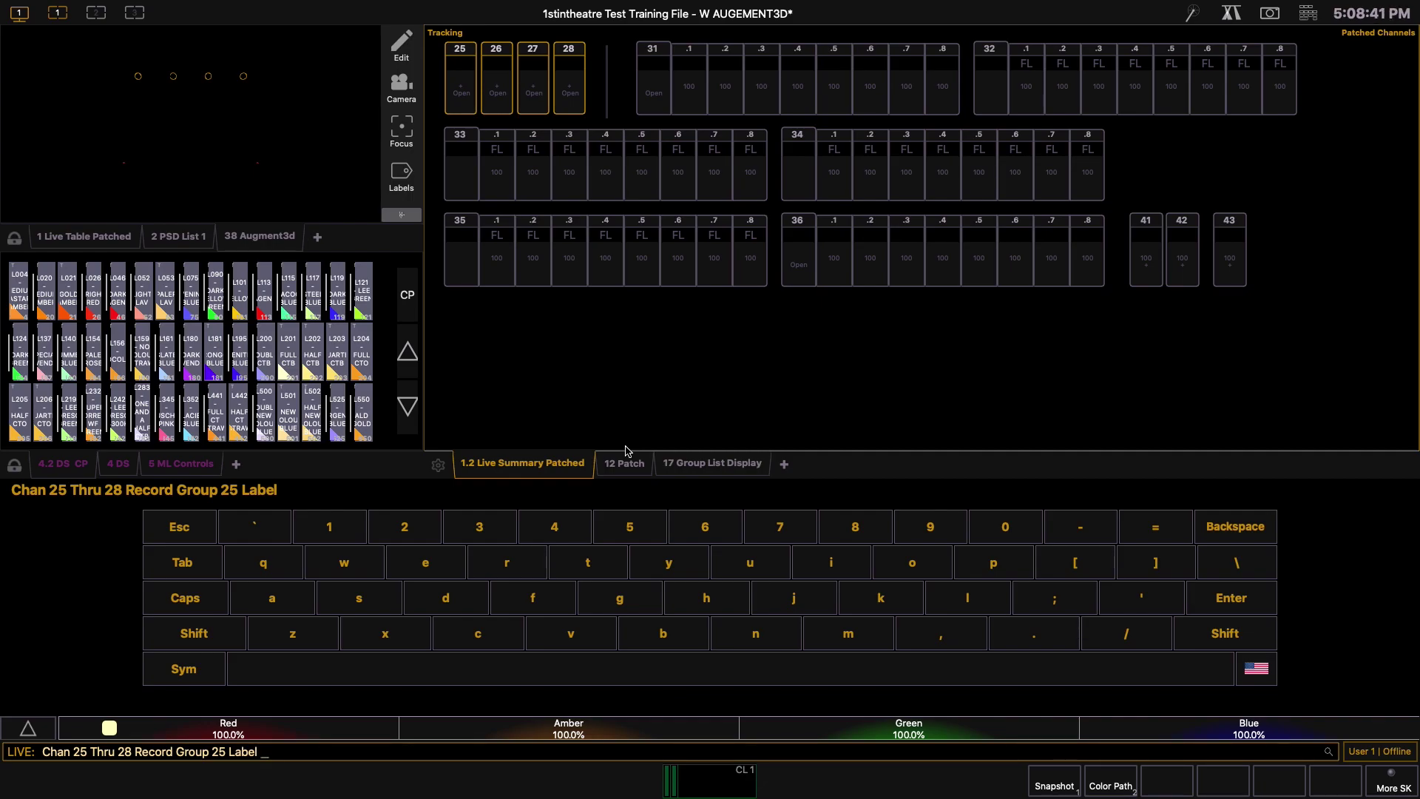
pyautogui.write('Hexpar BL')
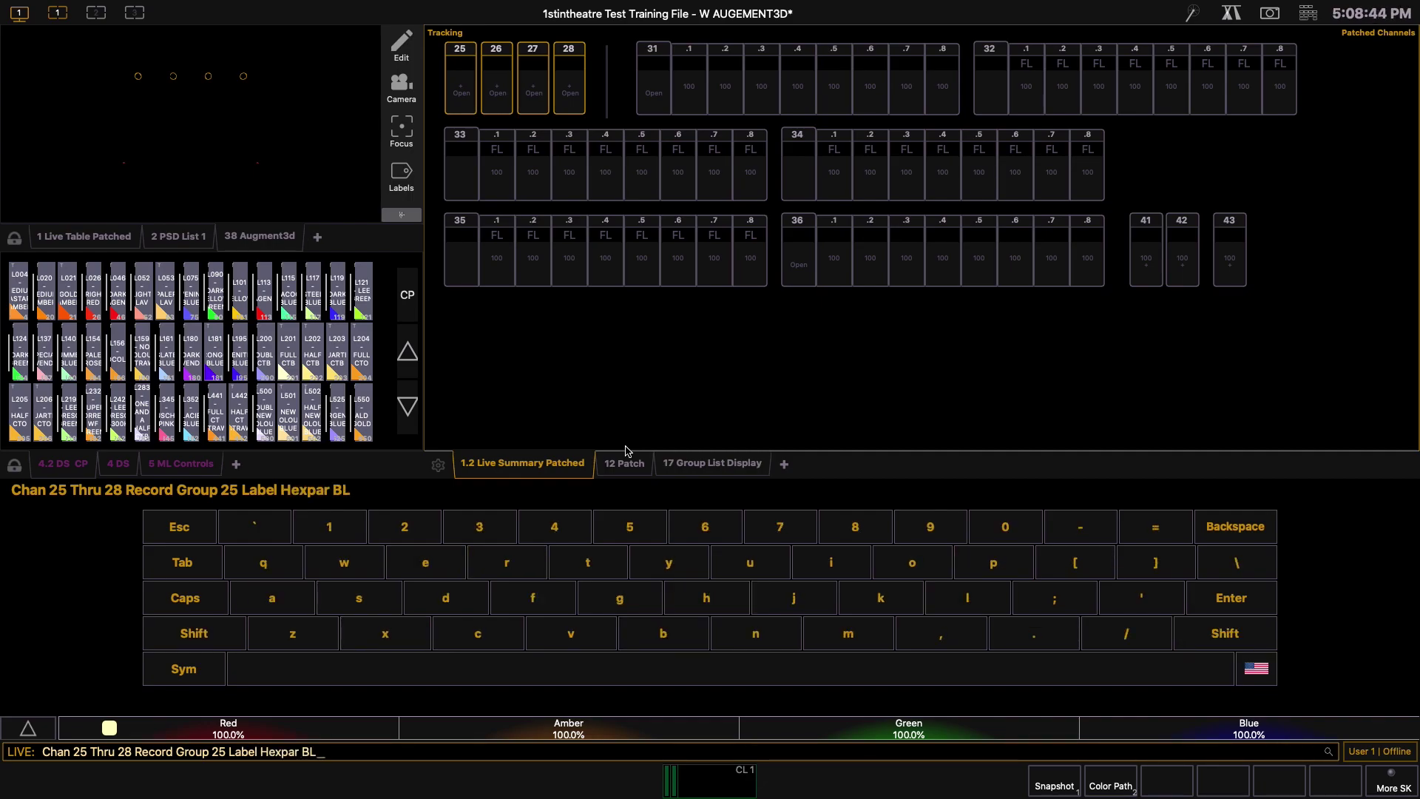
pyautogui.press('Return')
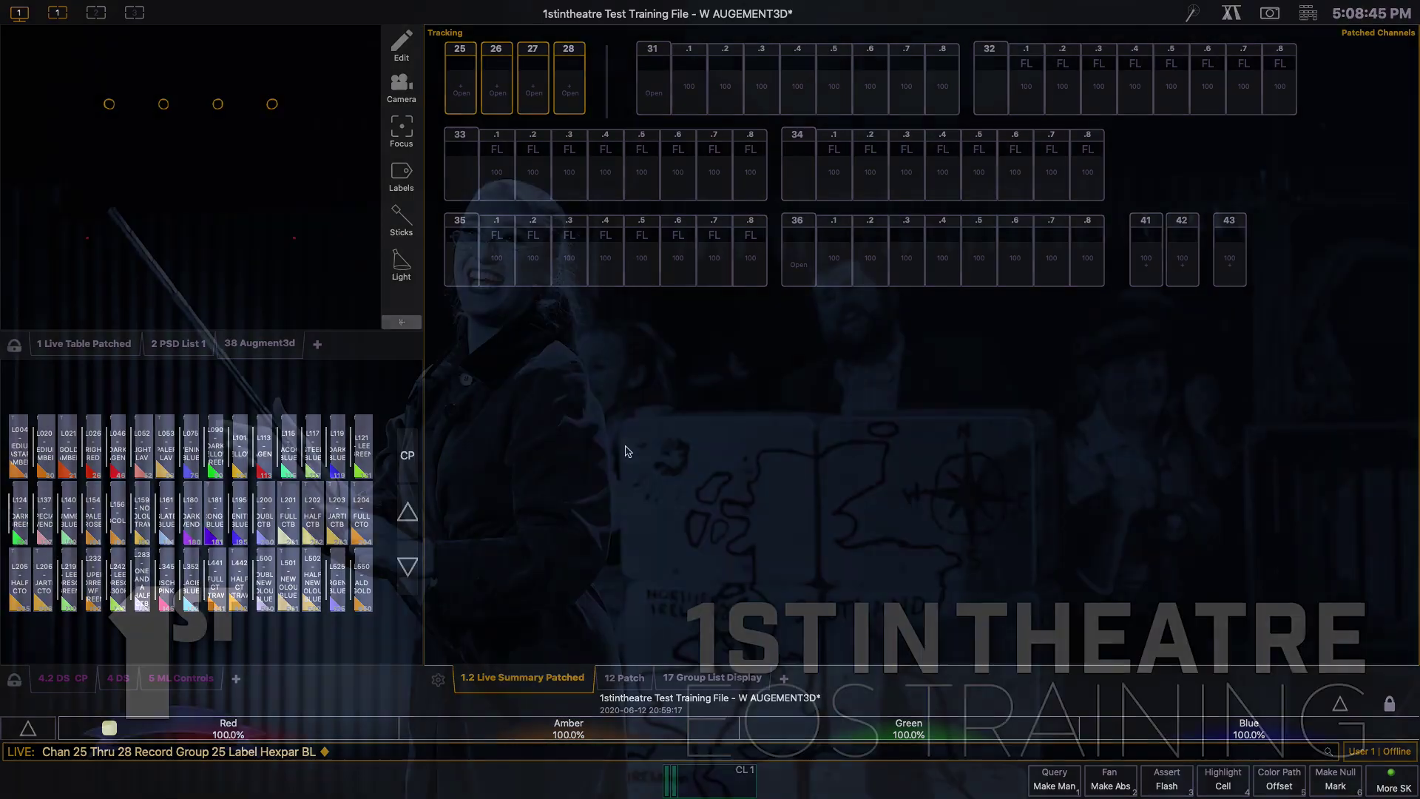